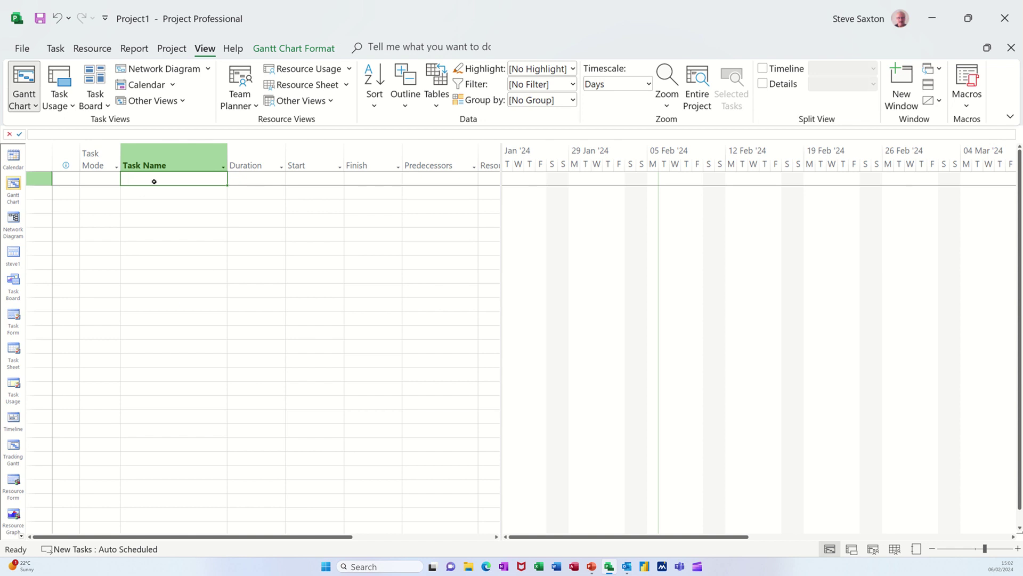
Step: Enter three tasks named Task A, Task B and Task C in the first rows of the task table
text(Task A)
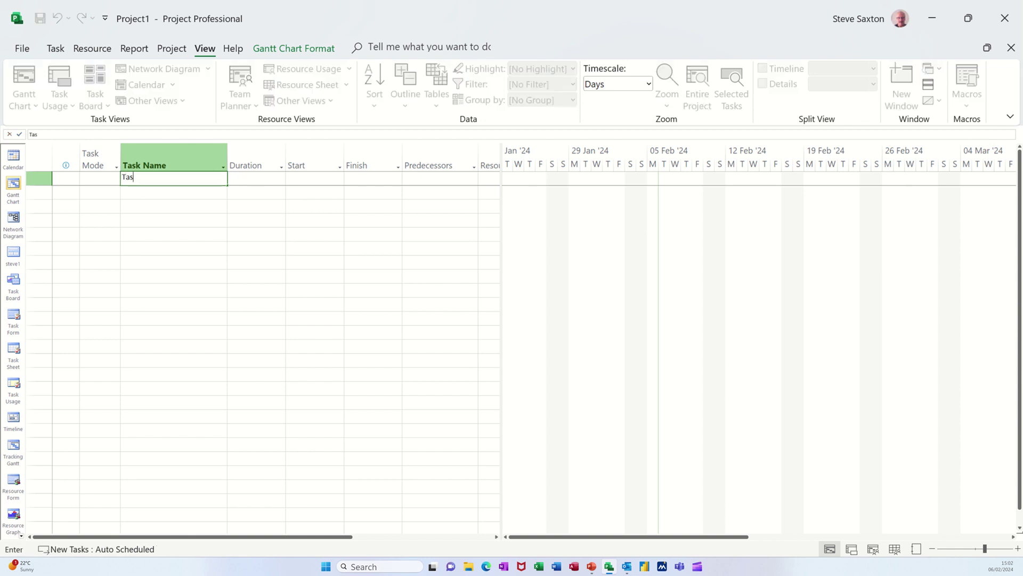
key(Return)
text(Task B)
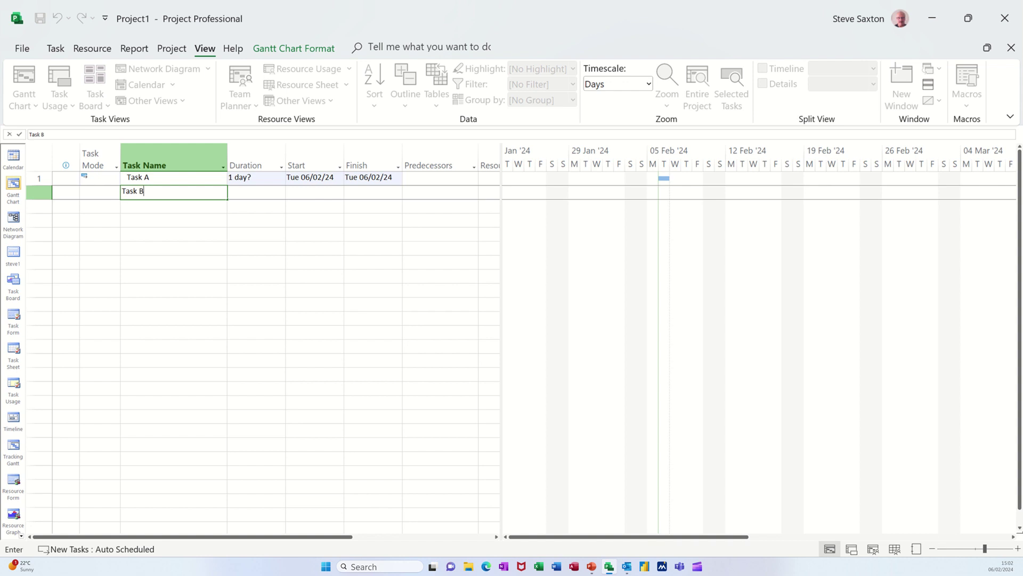
key(Return)
text(Task)
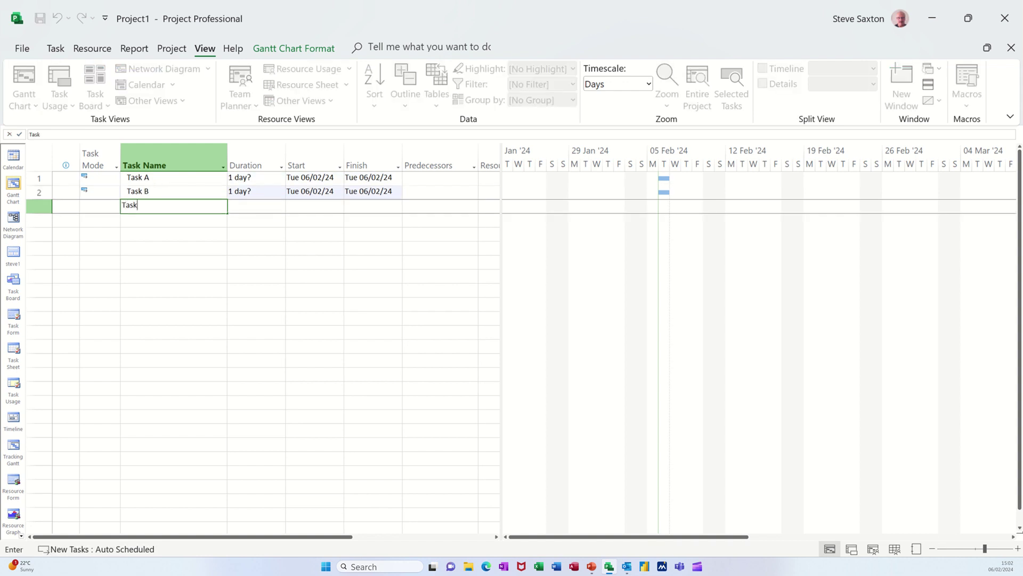
text( C)
key(Return)
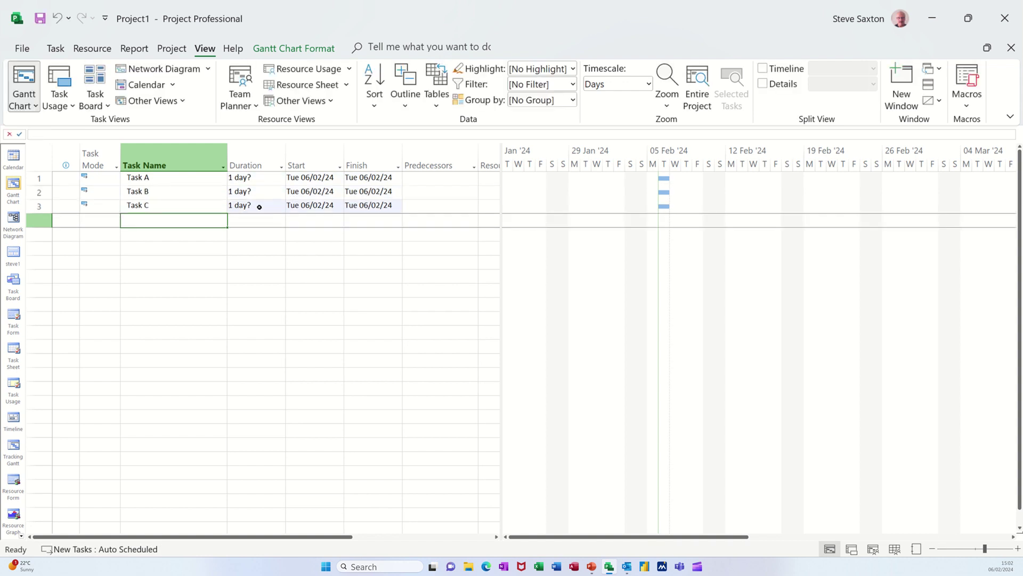
Step: Set the durations to 2 days for Task A, 1 day for Task B and 2 days for Task C
click(257, 180)
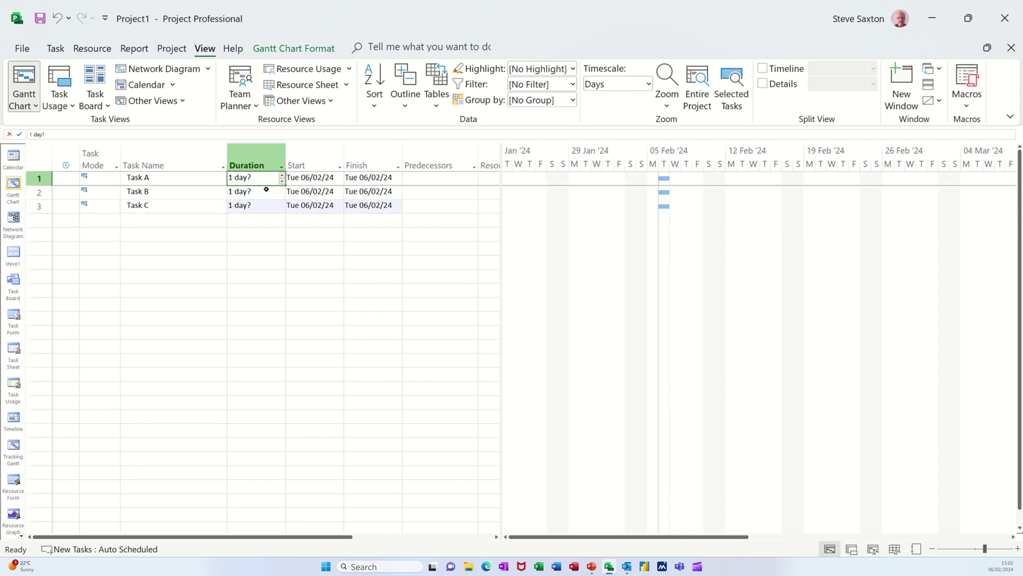
text(2)
key(Return)
text(1)
key(Return)
text(2)
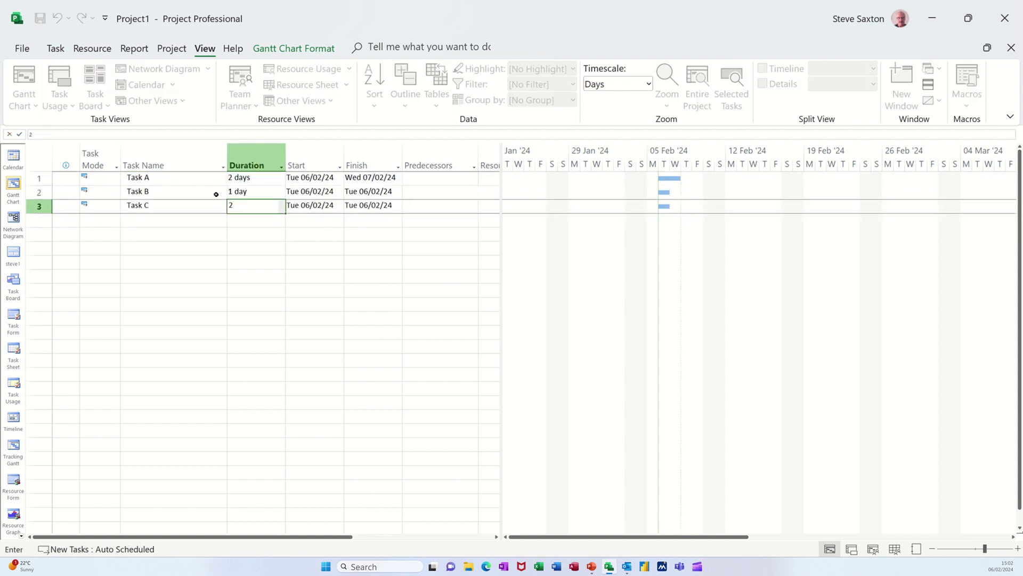
click(174, 216)
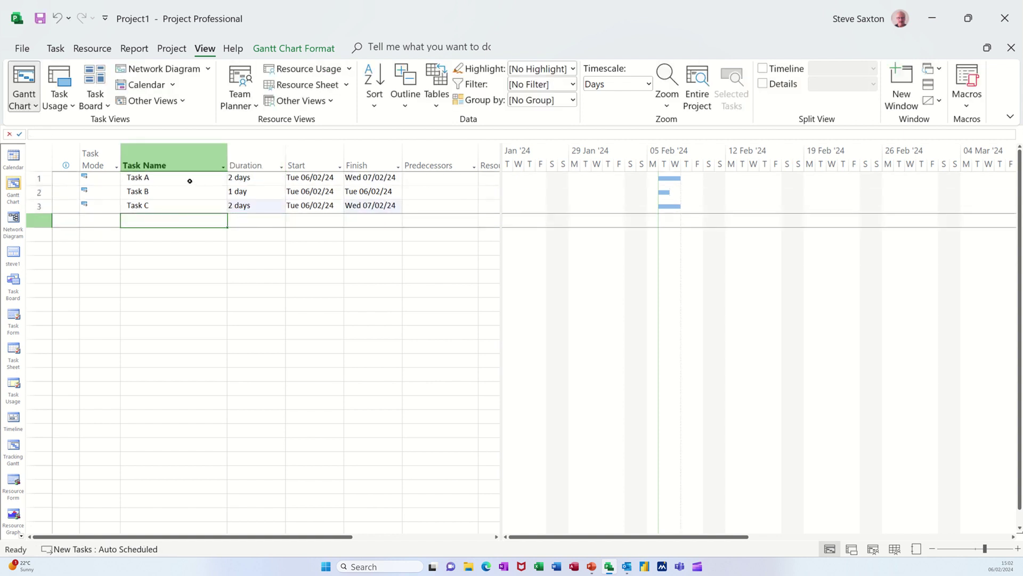
Step: Link Task A, Task B and Task C in sequence so each follows the previous one
drag(190, 180, 193, 203)
click(55, 48)
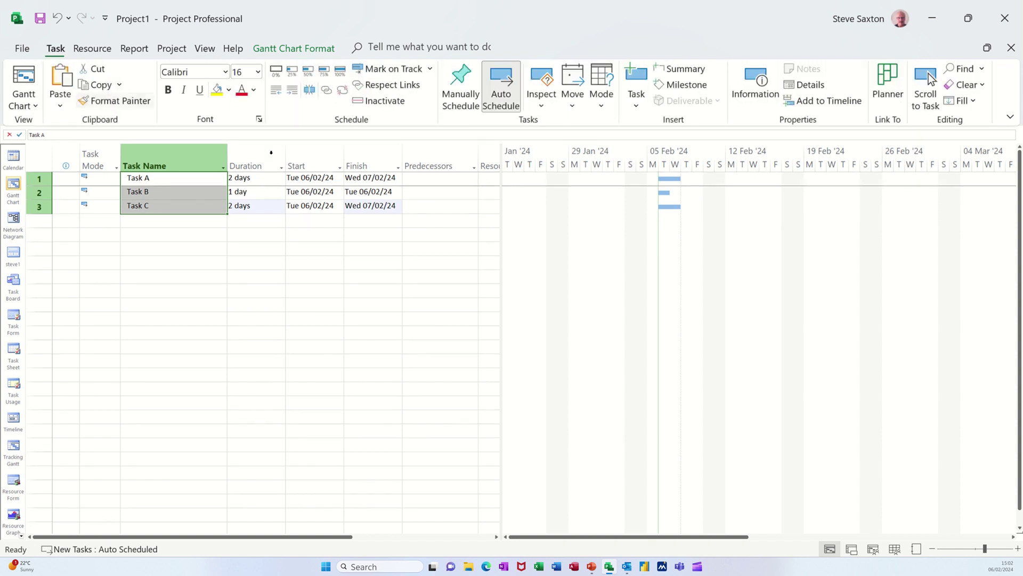
click(327, 90)
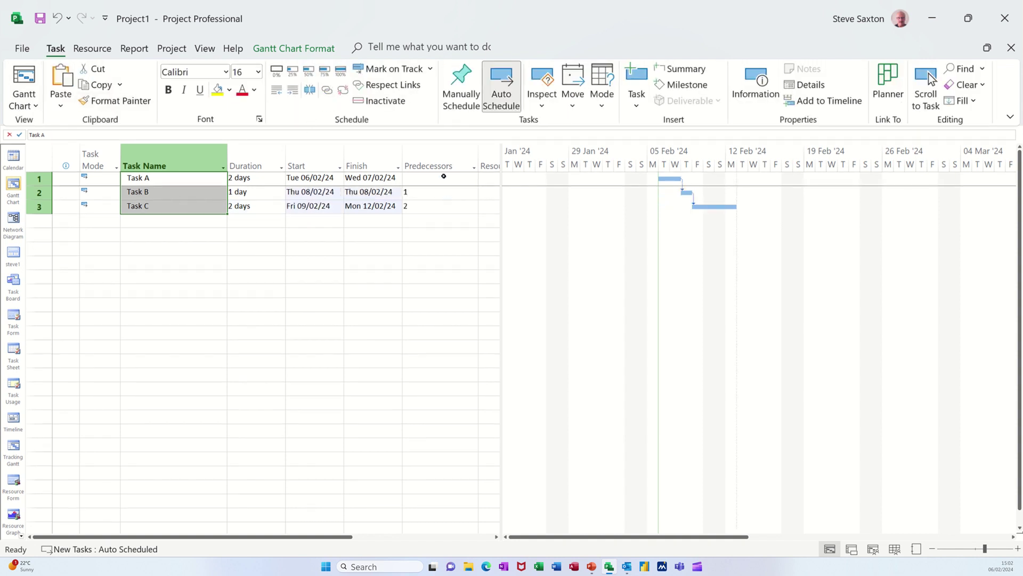
Step: Change the bar style for normal tasks so the text right of the Gantt bars shows the Name field
double_click(685, 238)
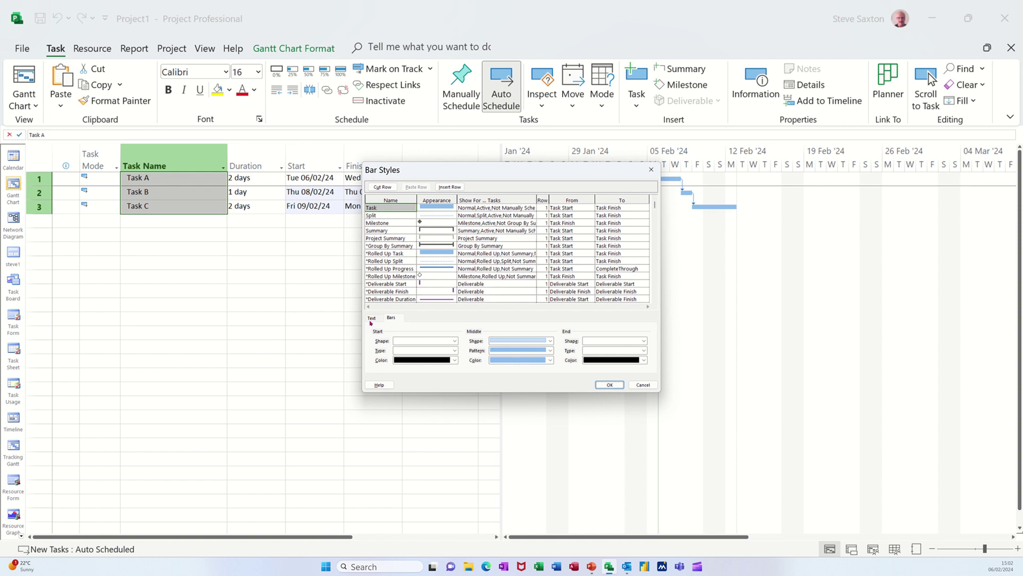
click(371, 319)
click(438, 344)
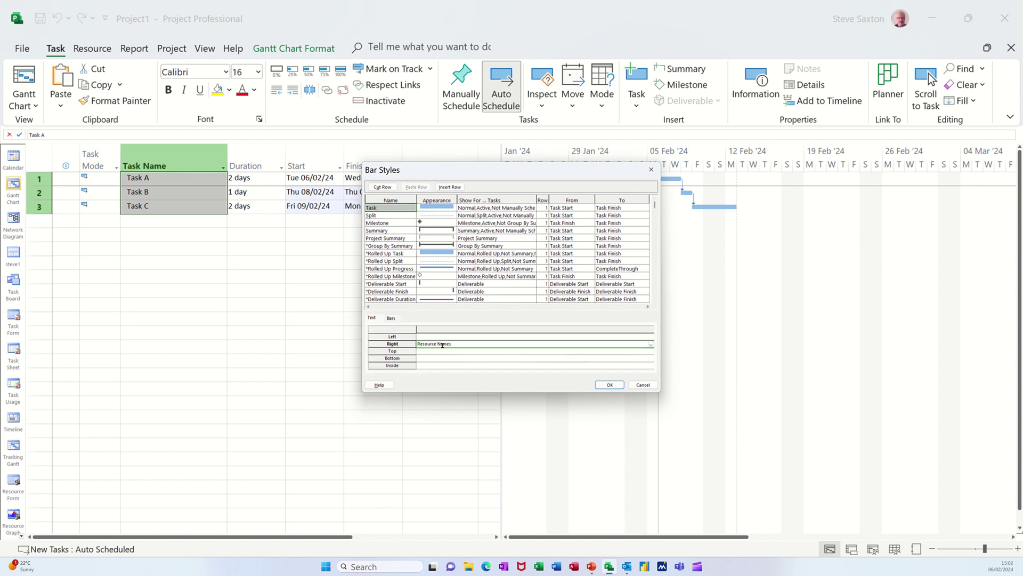
text(Name)
click(608, 385)
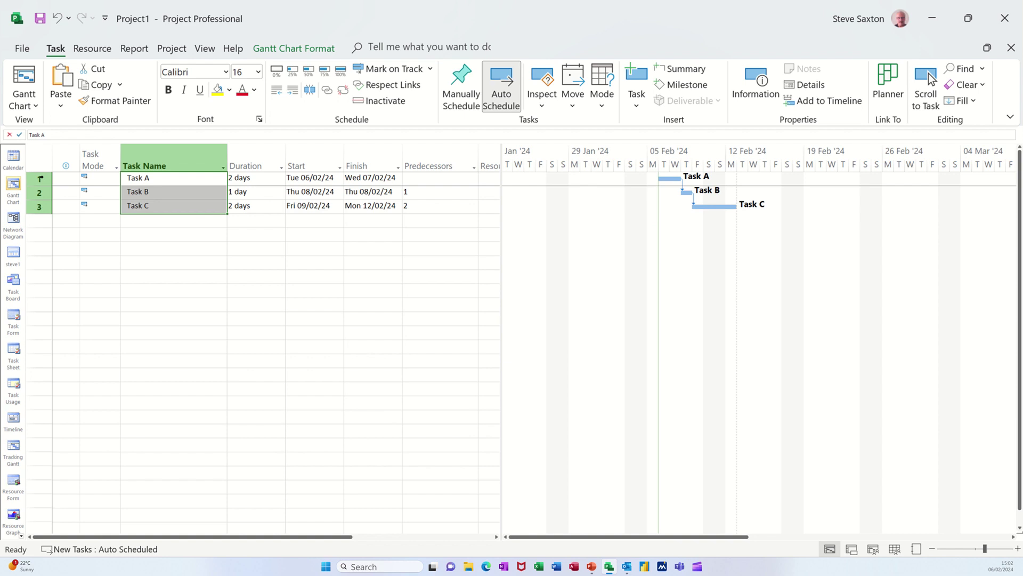
Step: Insert a new task above Task A and name it Project A
right_click(41, 178)
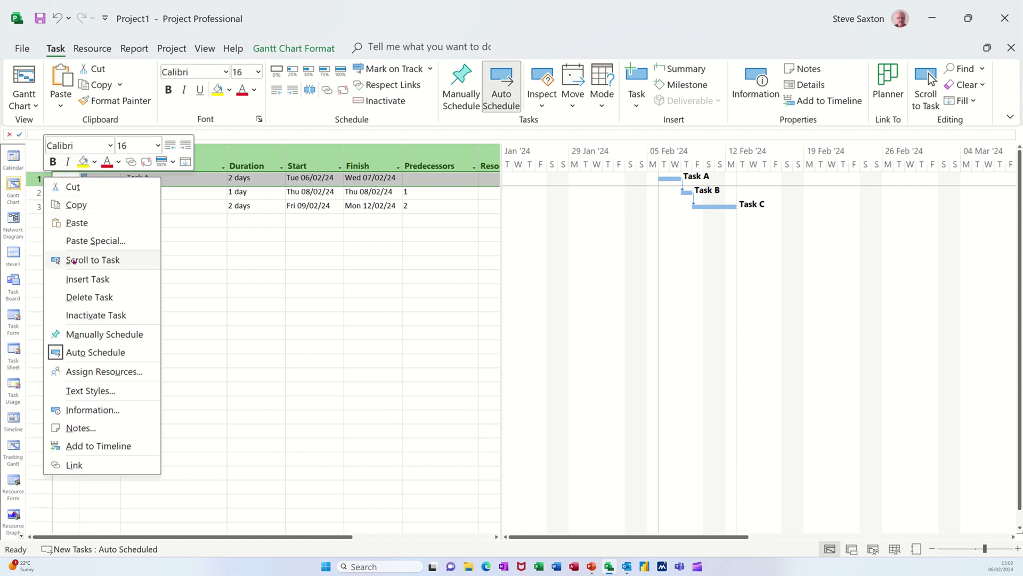
click(88, 279)
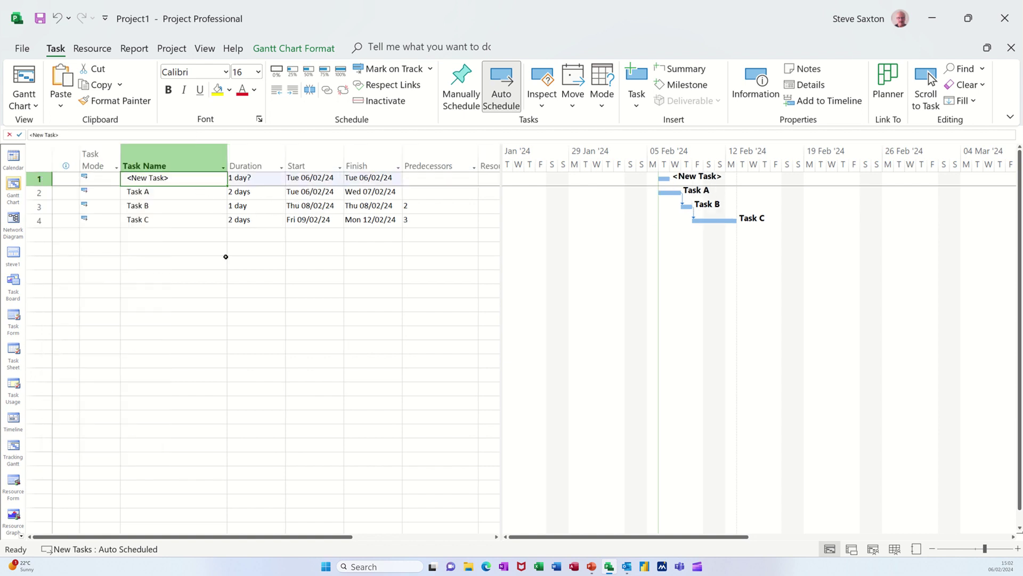
text(Project )
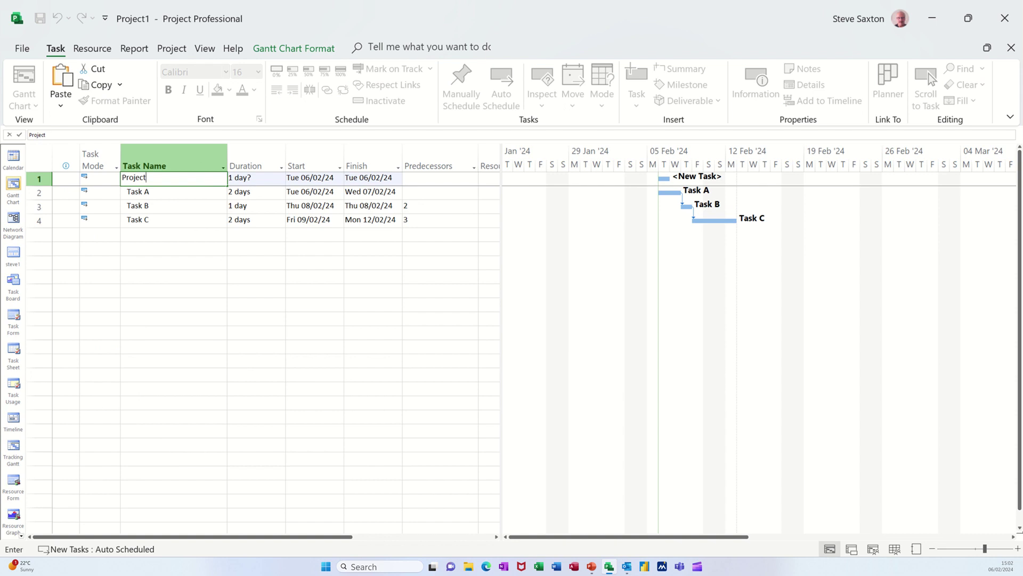
text(A)
key(Return)
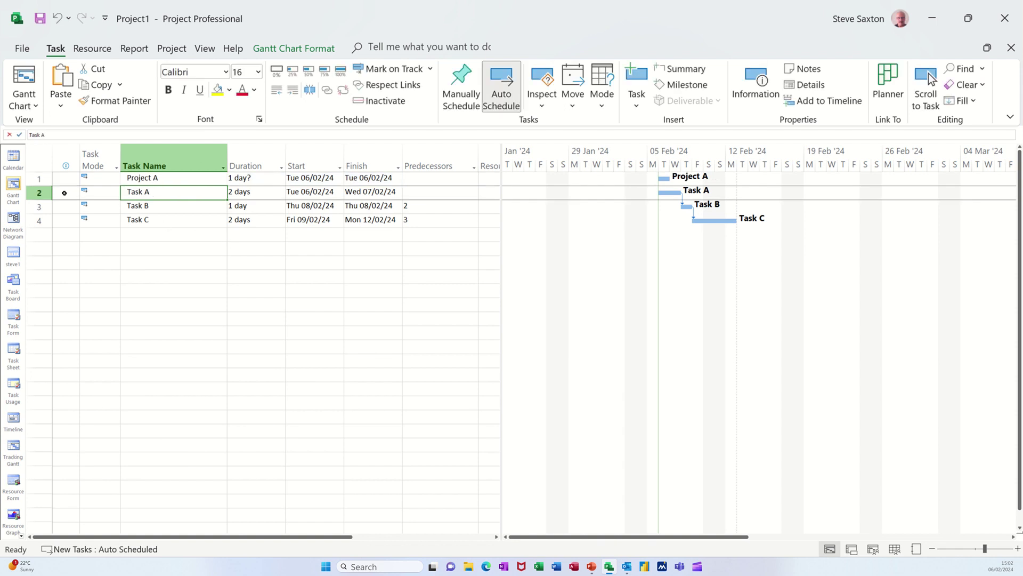
Step: Indent Task A, Task B and Task C to make them subtasks of Project A
drag(47, 192, 46, 218)
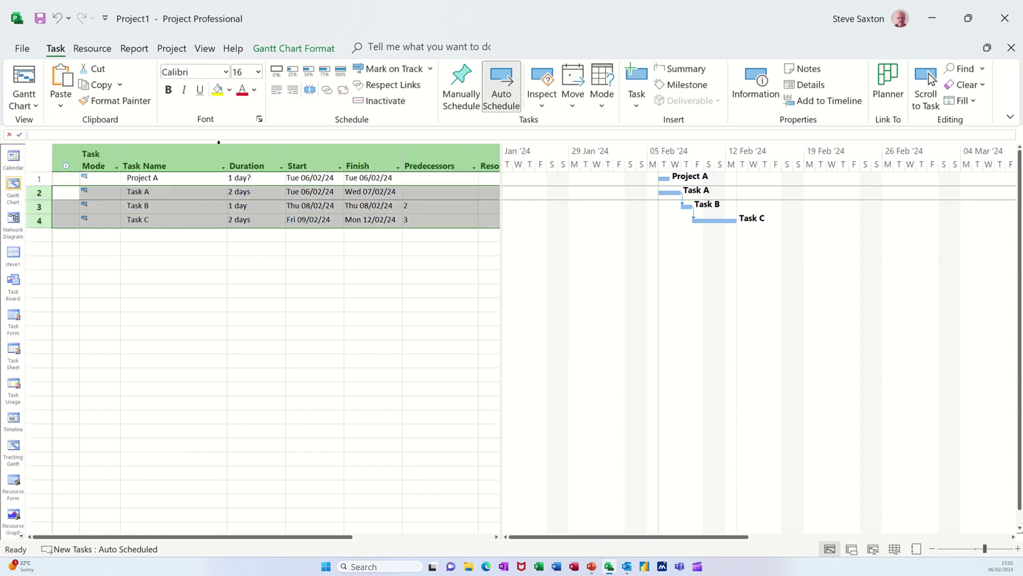
click(293, 90)
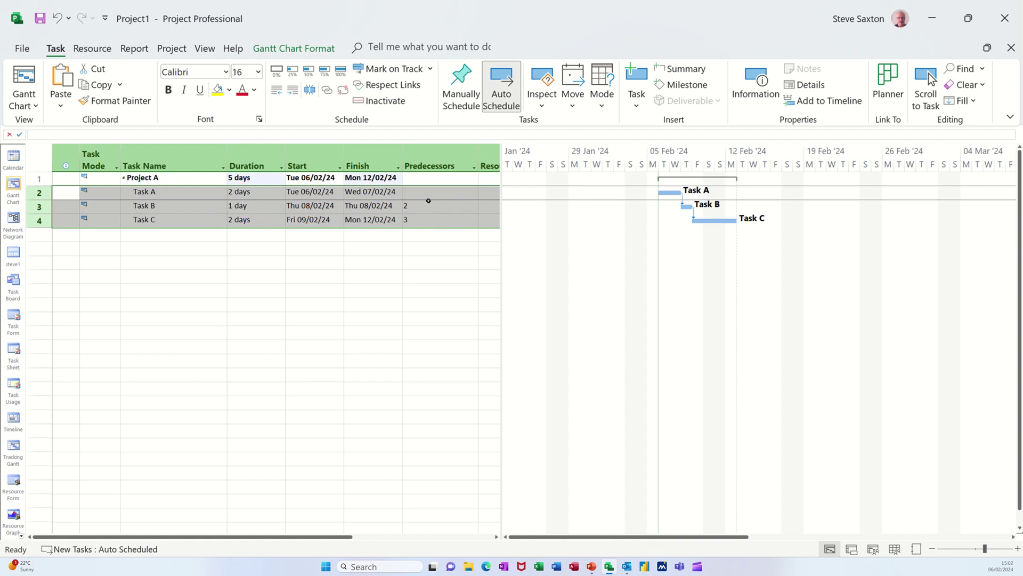
click(161, 239)
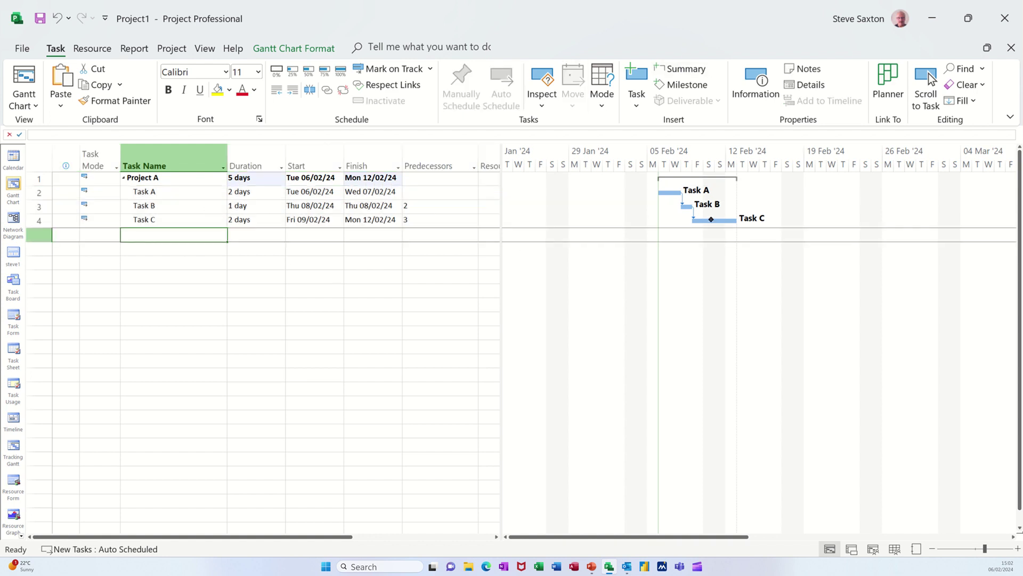
Step: Show the Resource Sheet and add two work resources by entering each person's first name
click(895, 550)
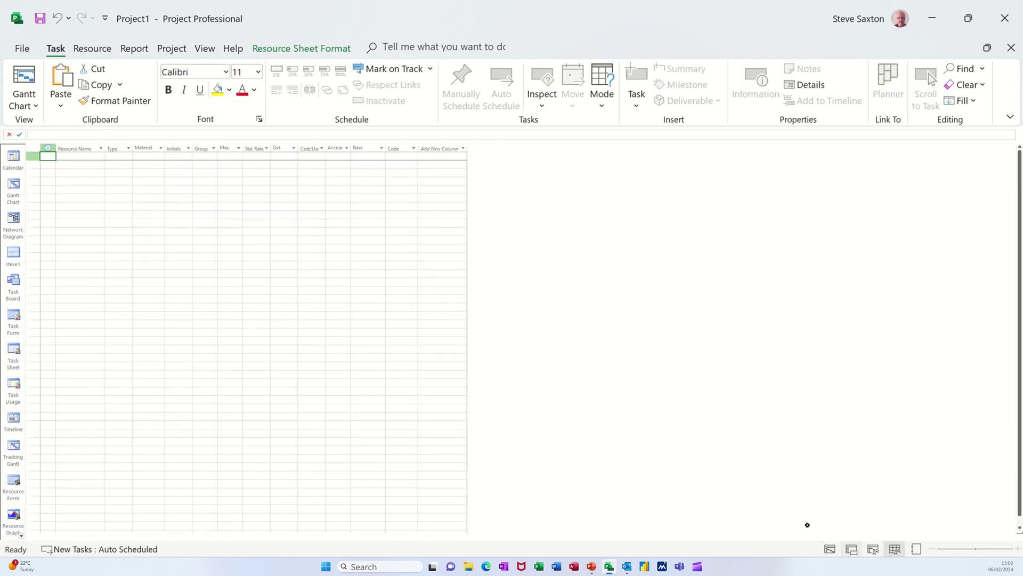
click(88, 157)
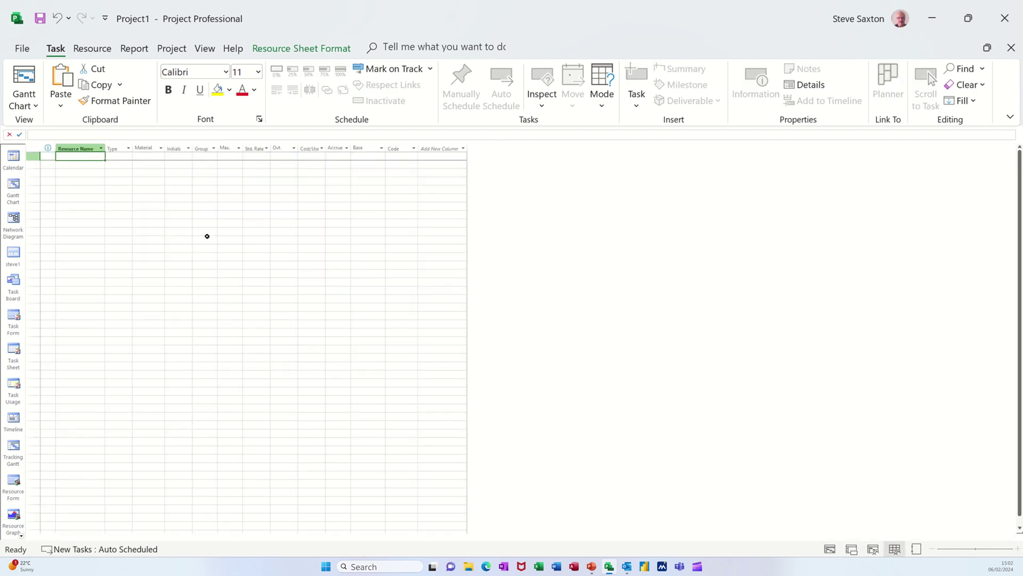
text(Bill)
key(Return)
text(Be)
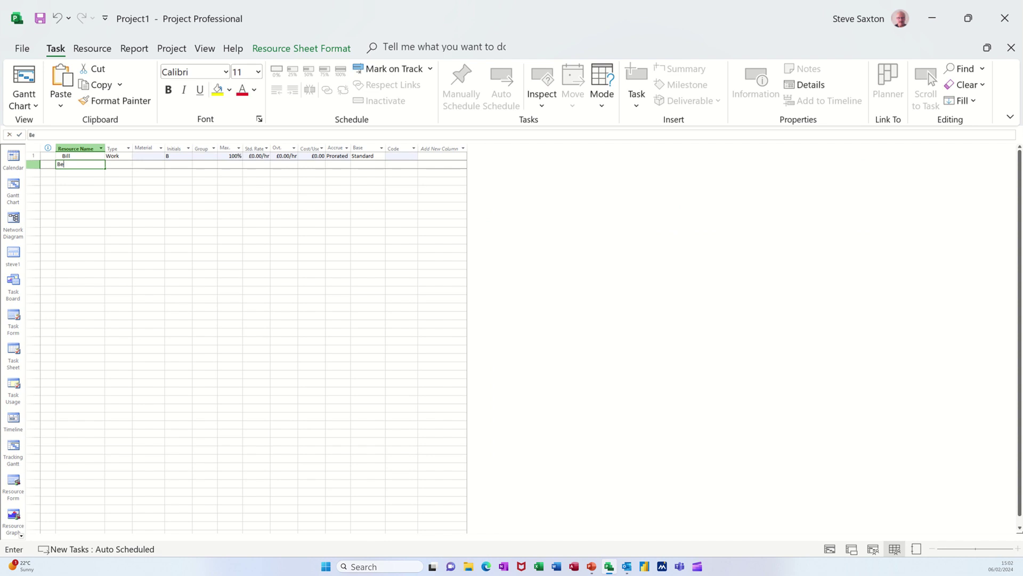
text(n)
key(Return)
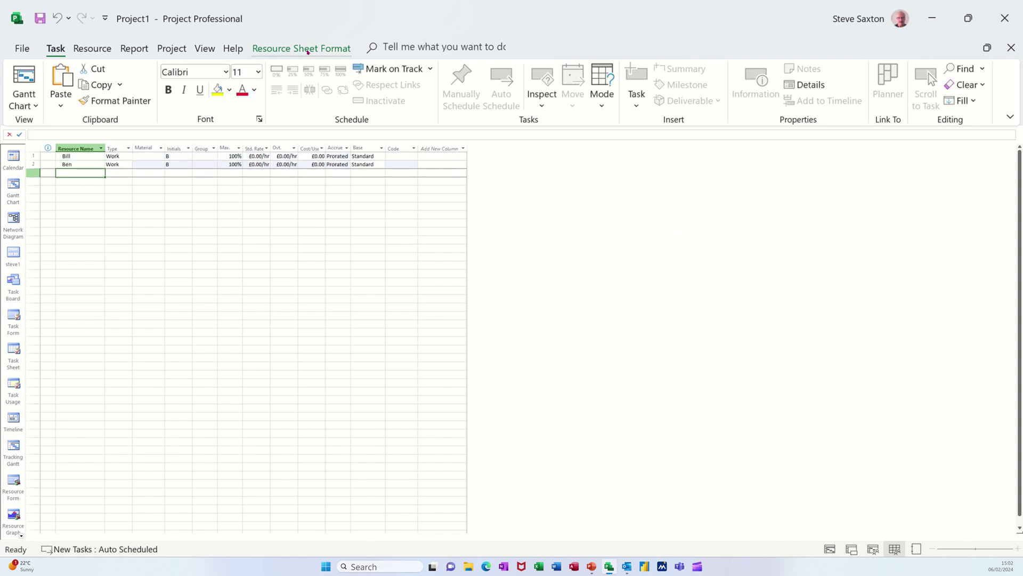
Step: Enlarge the font size of all text in the Resource Sheet through its text styles
click(307, 52)
click(20, 88)
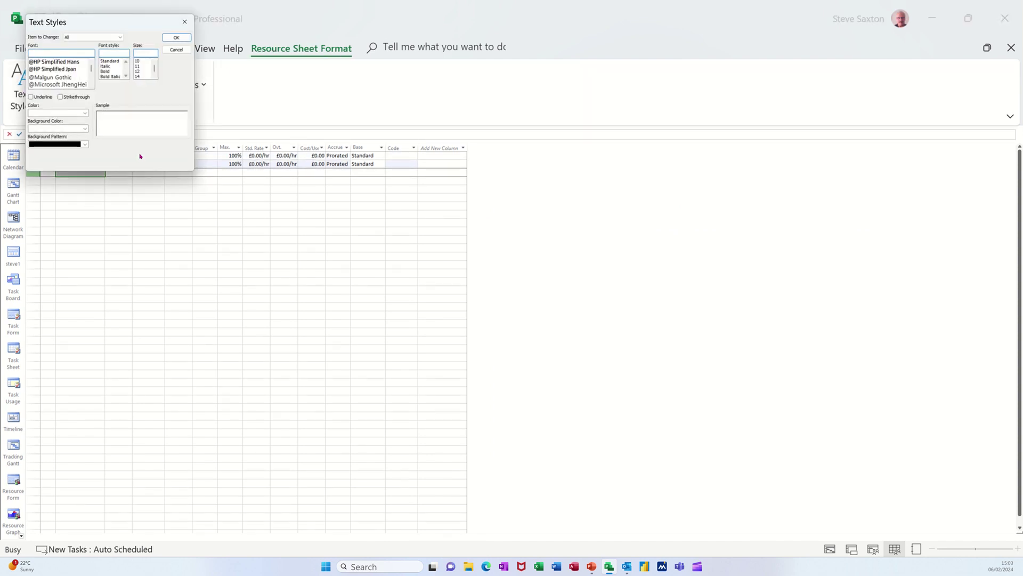
click(154, 77)
click(154, 77)
click(141, 71)
click(177, 37)
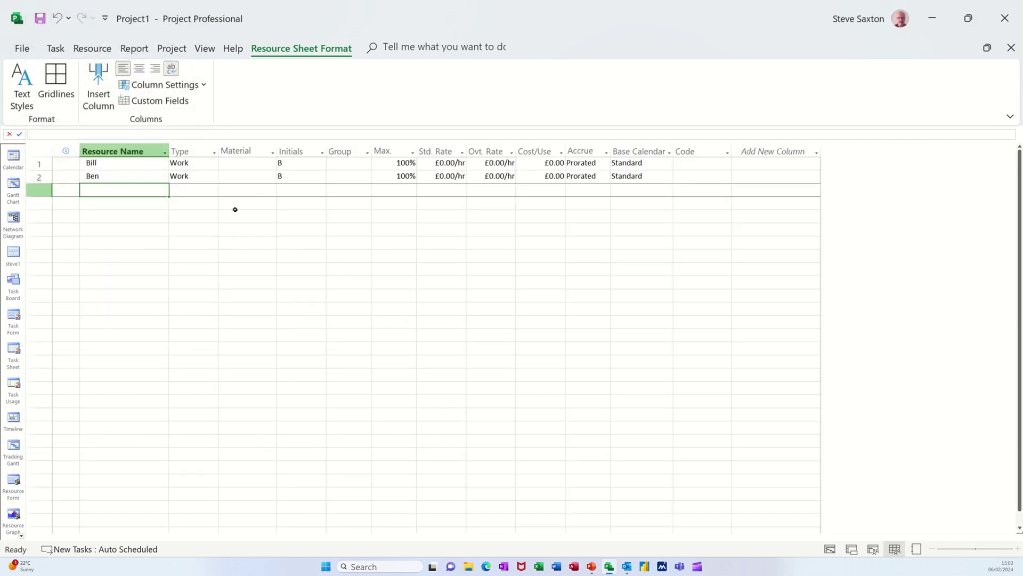
Step: Return to the Gantt Chart and assign the first resource in the Assign Resources list to Task A
click(12, 185)
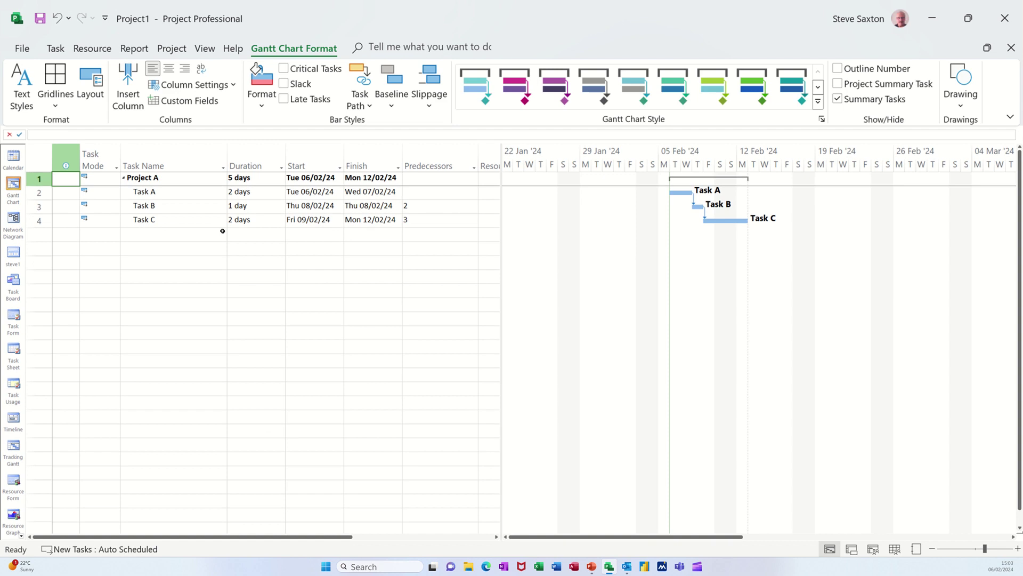
click(92, 48)
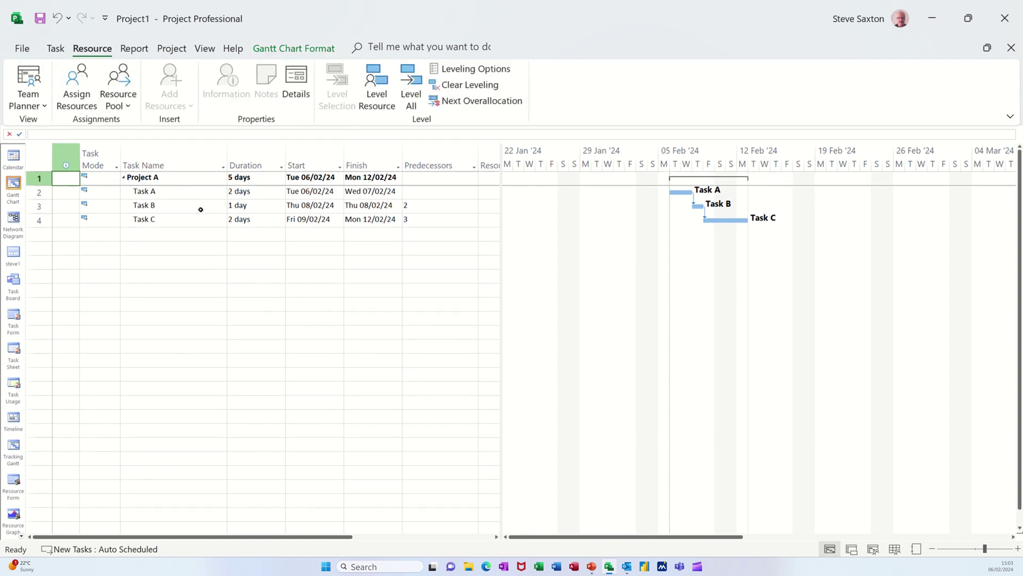
click(76, 91)
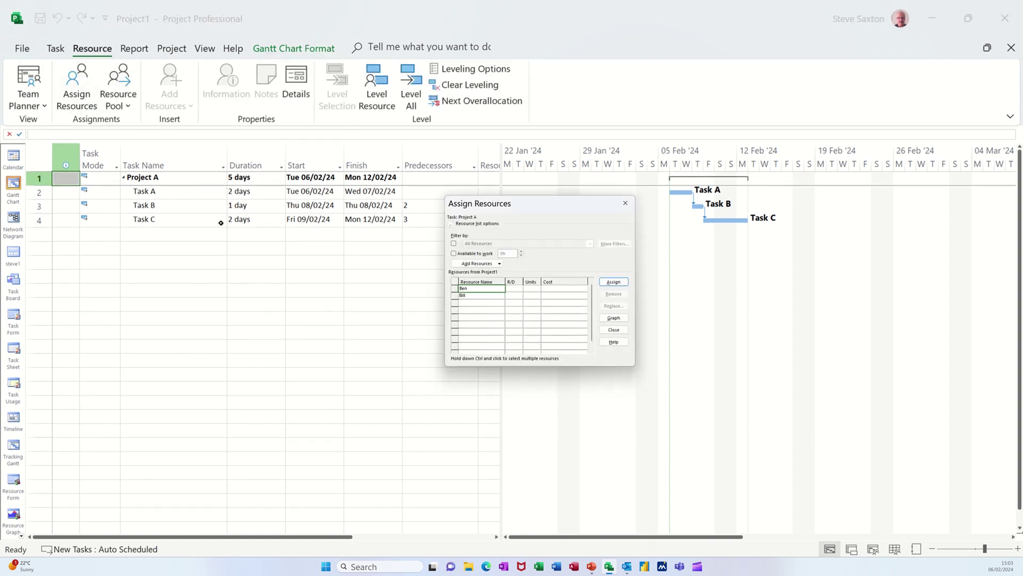
click(184, 195)
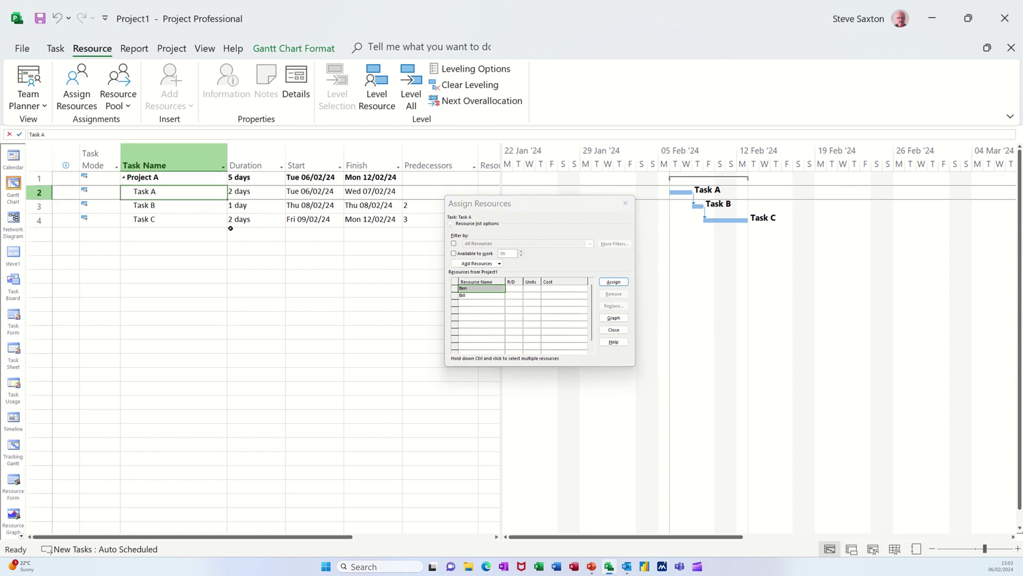
click(614, 283)
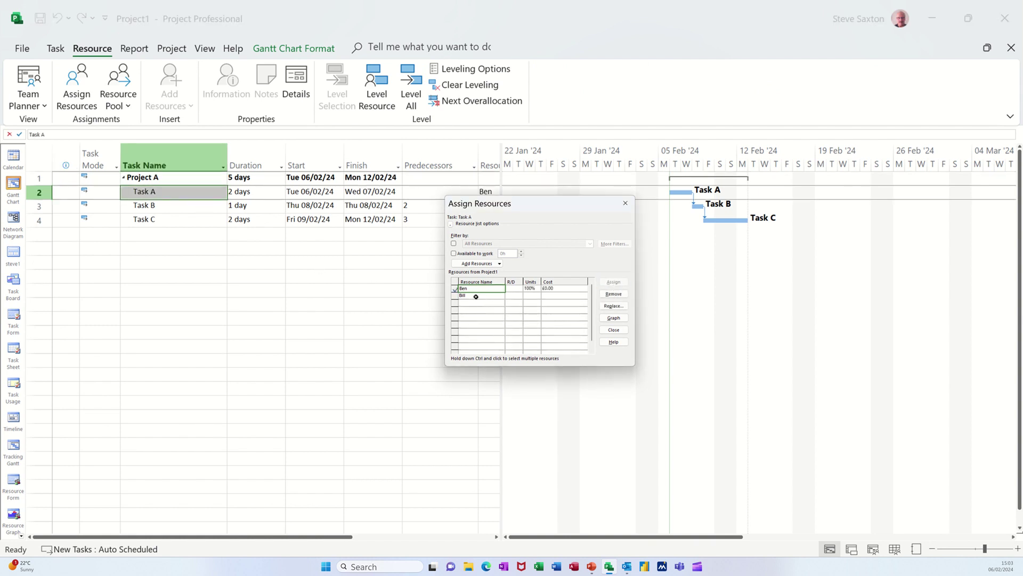
Step: Assign the second resource in the Assign Resources list to Task B
click(163, 205)
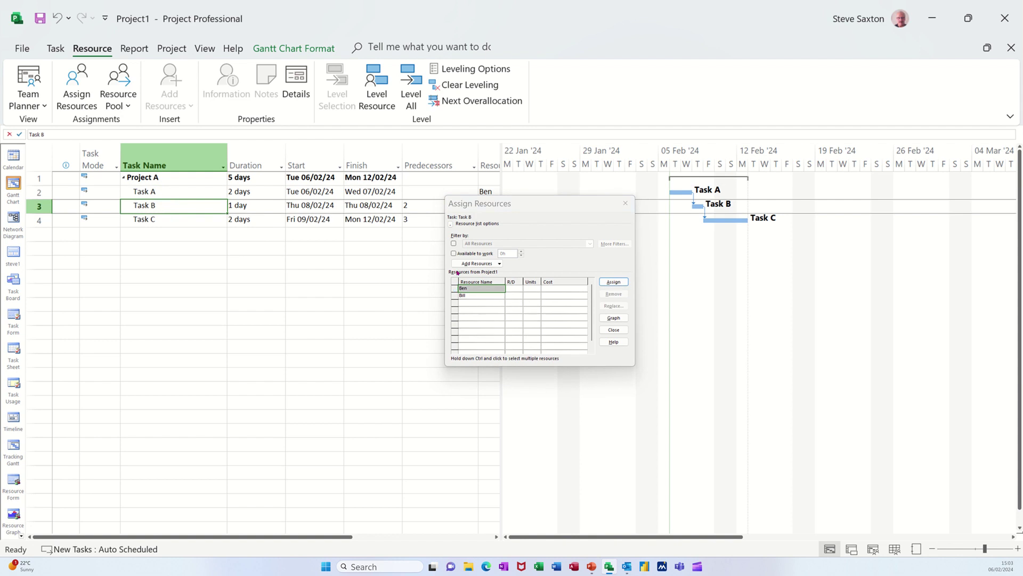
click(480, 295)
click(613, 282)
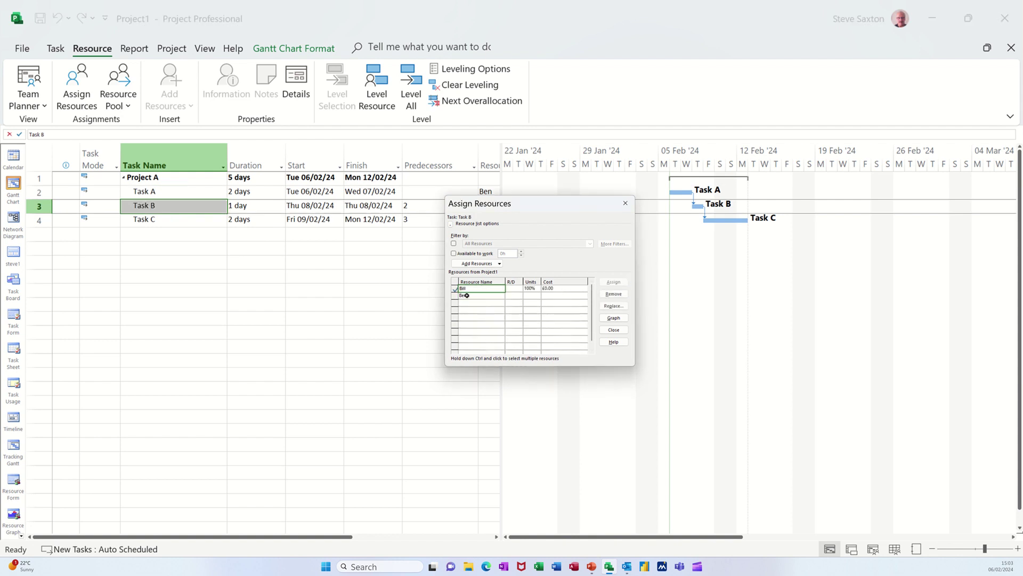
Step: Assign both resources together to Task C
click(186, 224)
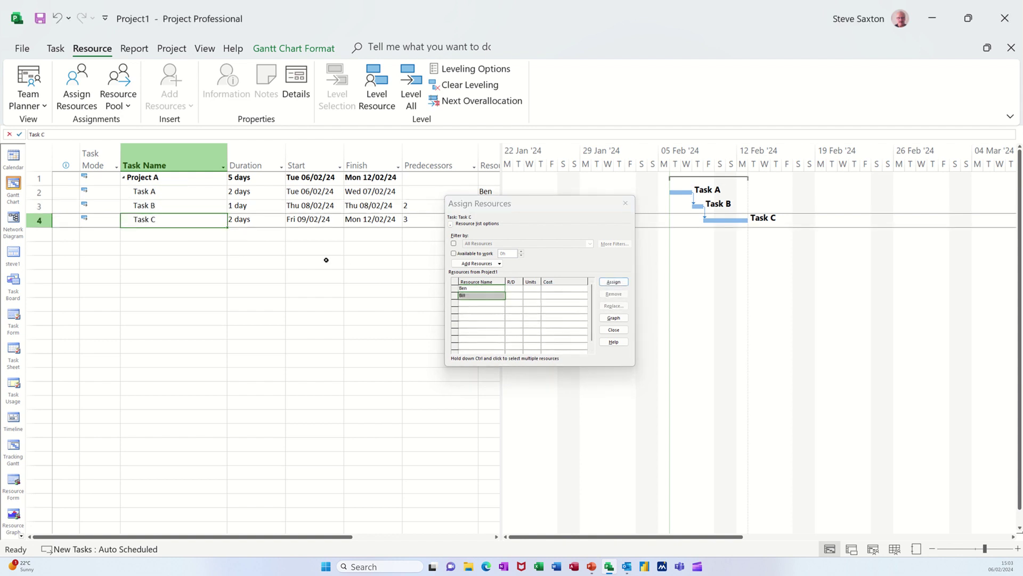
click(468, 289)
drag(468, 290, 468, 296)
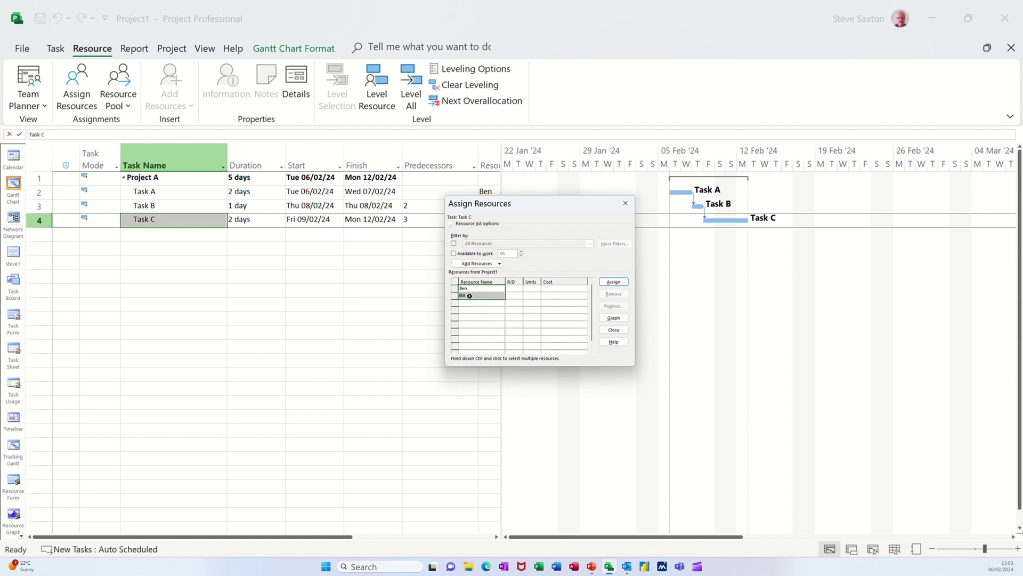
click(614, 282)
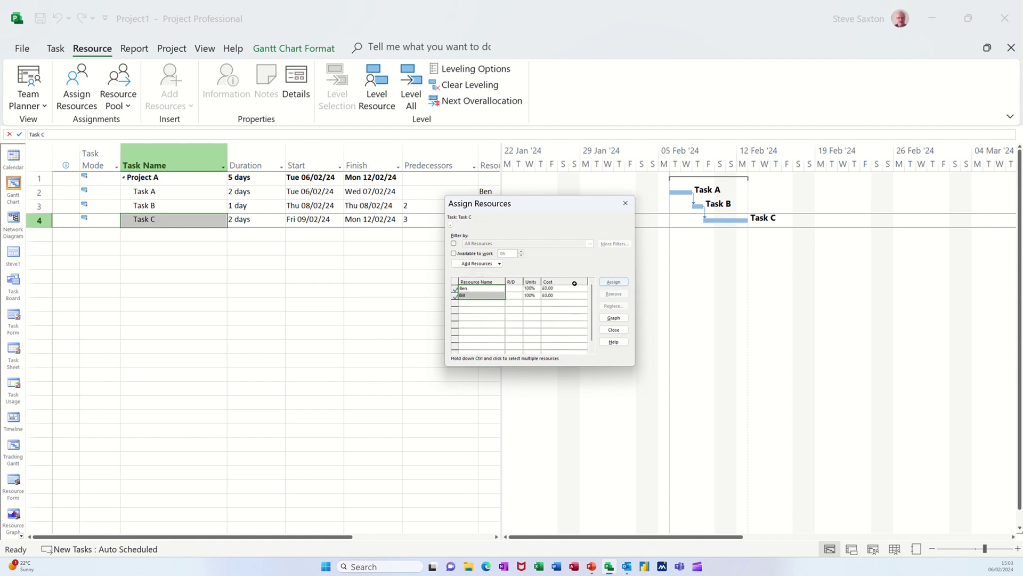
Step: Close the Assign Resources dialog and widen the Gantt table until the Resource Names column is fully shown
click(314, 262)
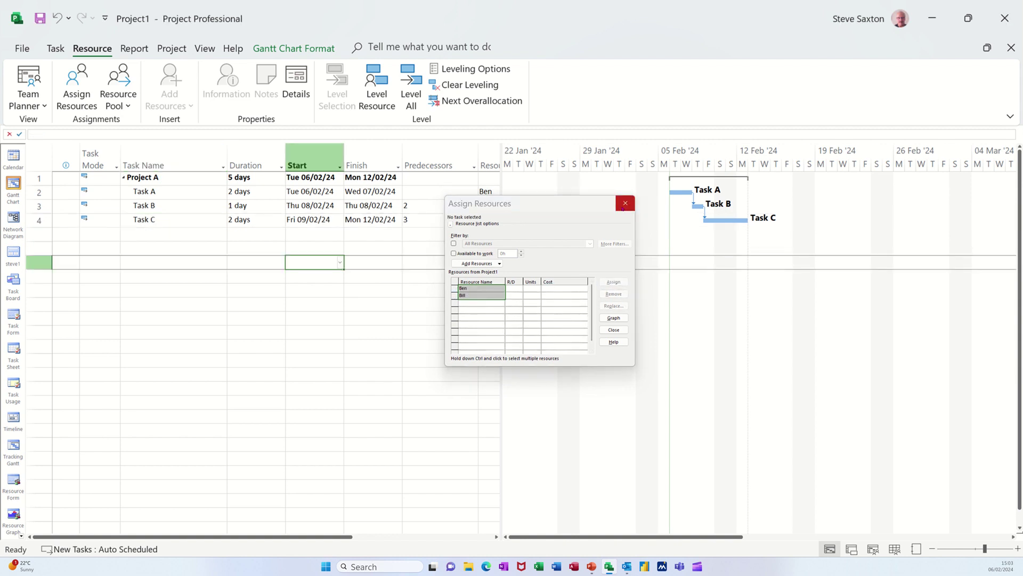
click(625, 203)
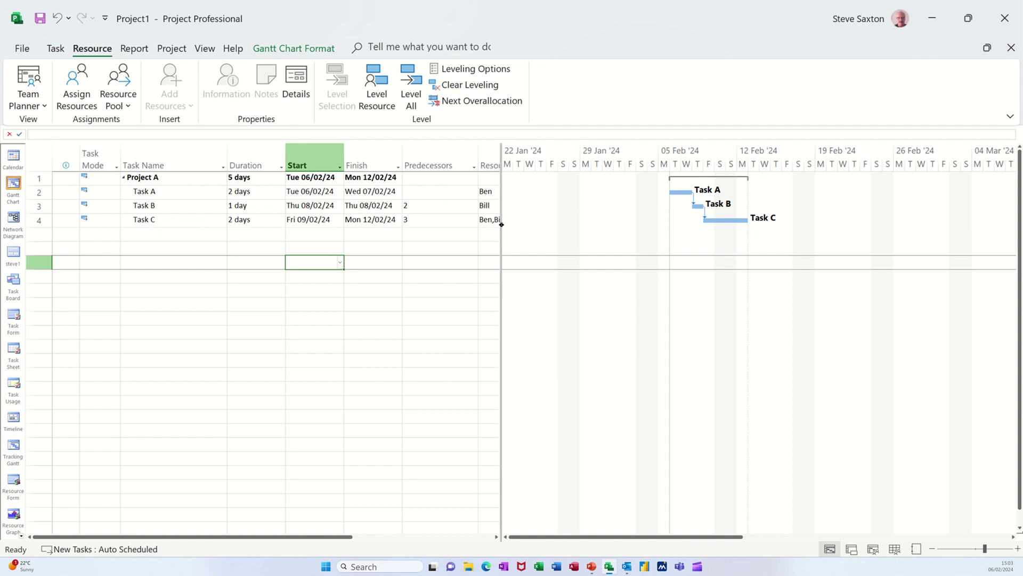
drag(500, 224, 544, 224)
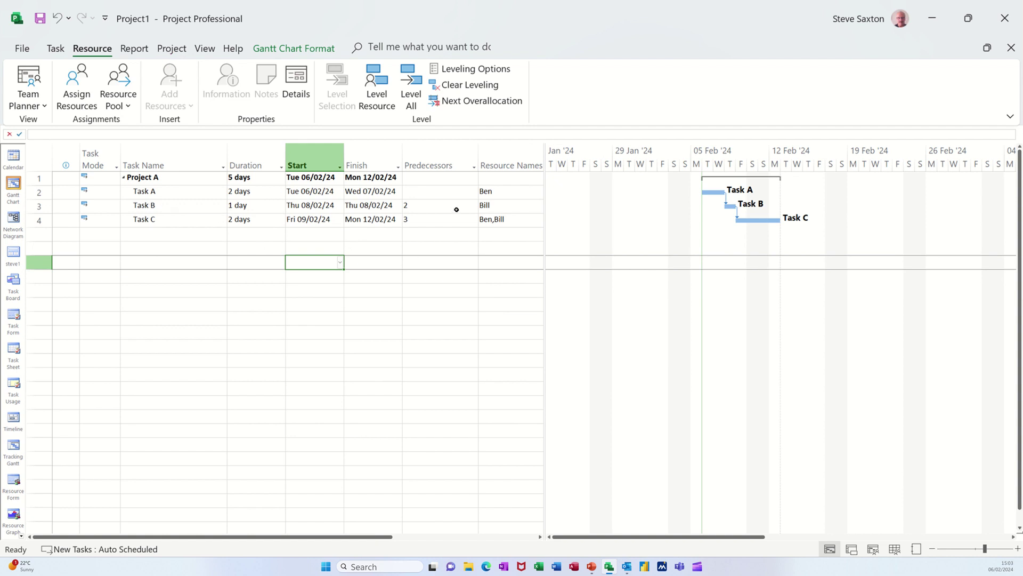
Step: Split the Gantt Chart view with a details pane that shows Task Usage for Task C
click(182, 221)
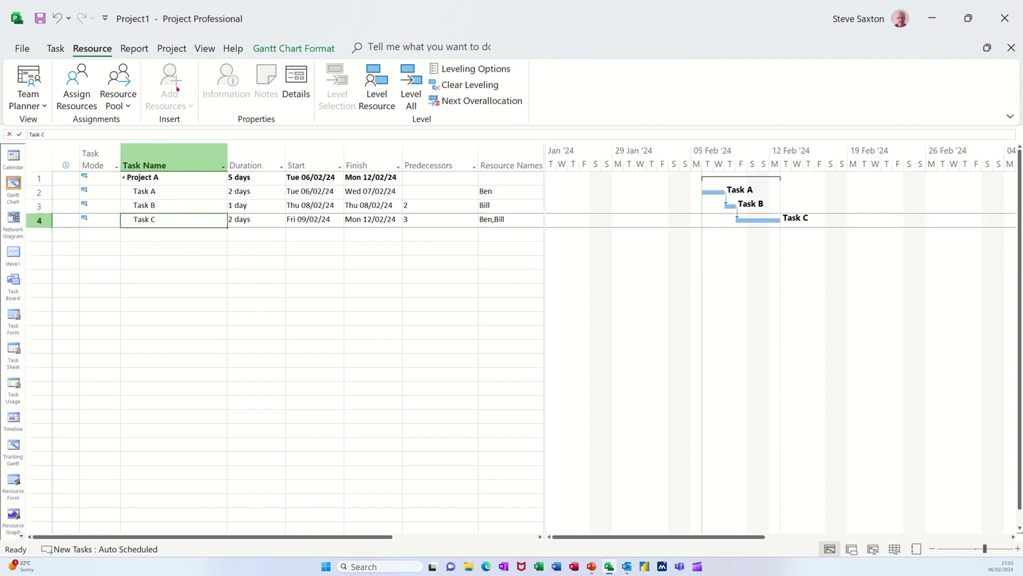
click(205, 48)
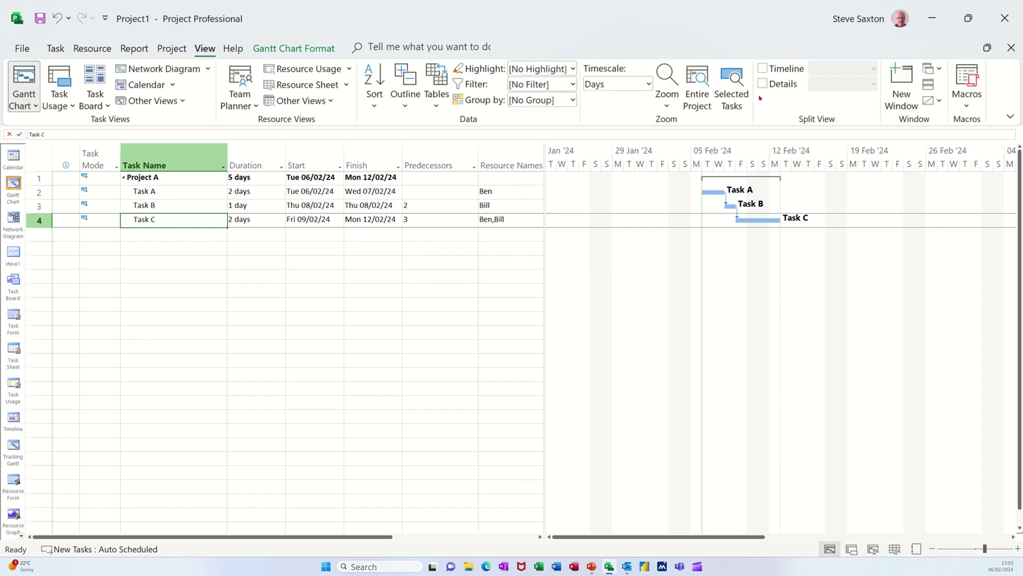
click(762, 84)
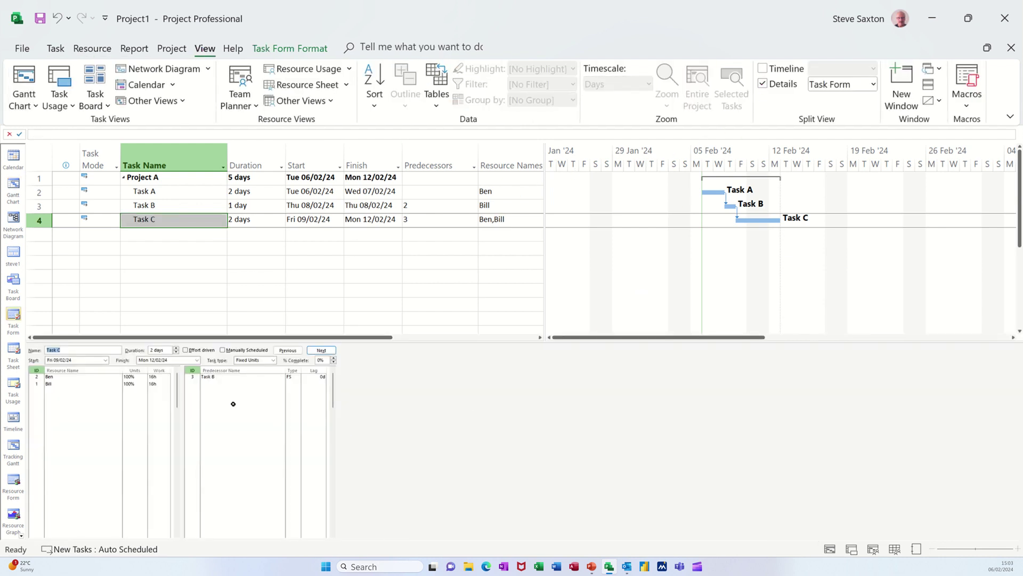
click(873, 84)
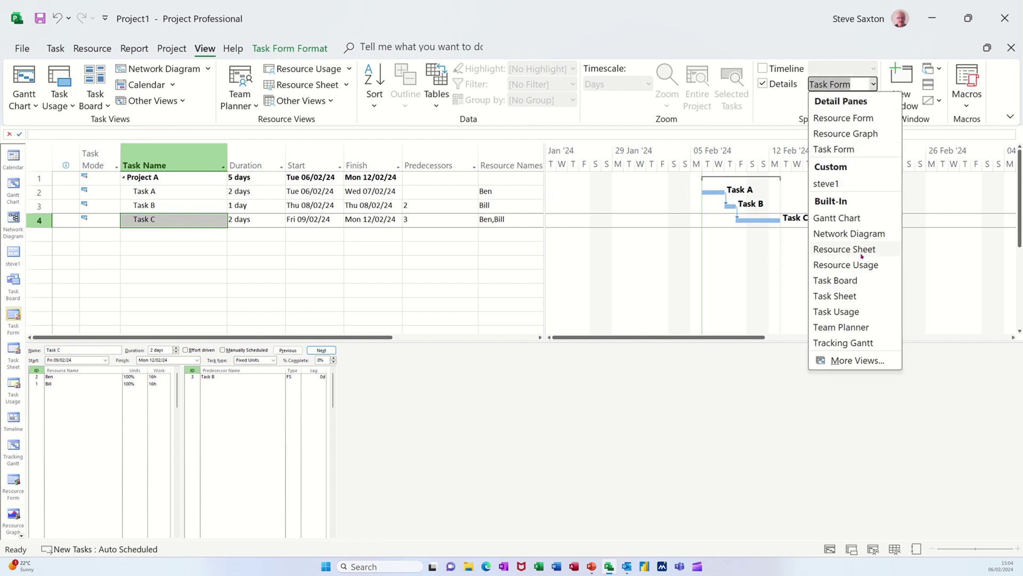
click(848, 312)
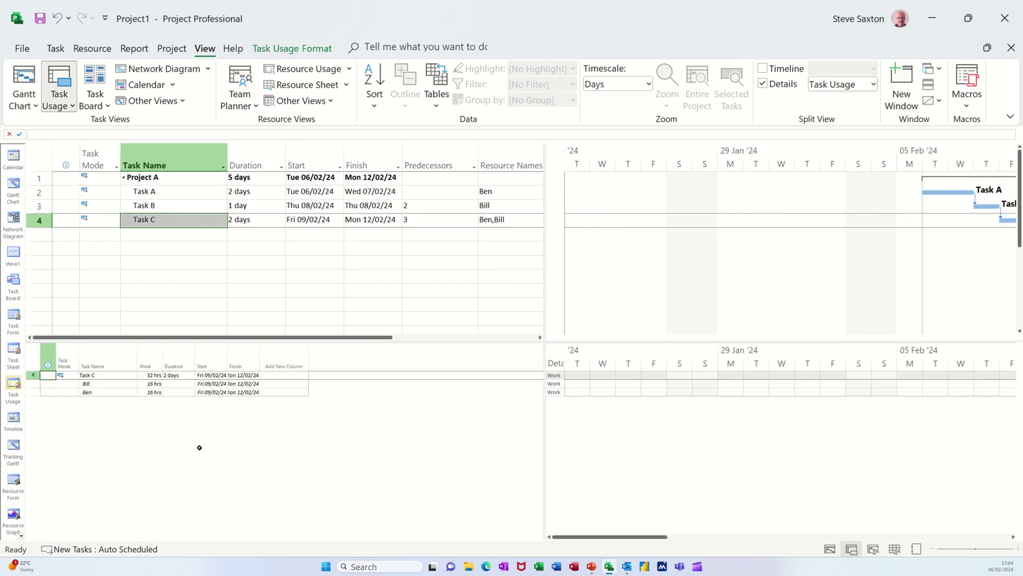
Step: Include Tasks A to C in the Task Usage pane and add Actual Work rows to its time-phased details
drag(176, 191, 178, 226)
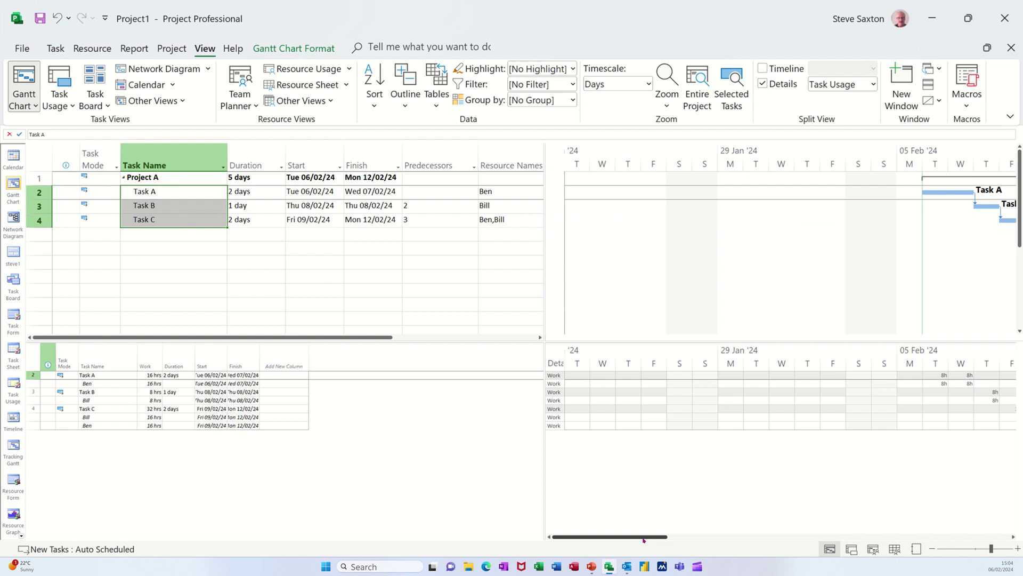
click(674, 538)
drag(674, 540, 674, 539)
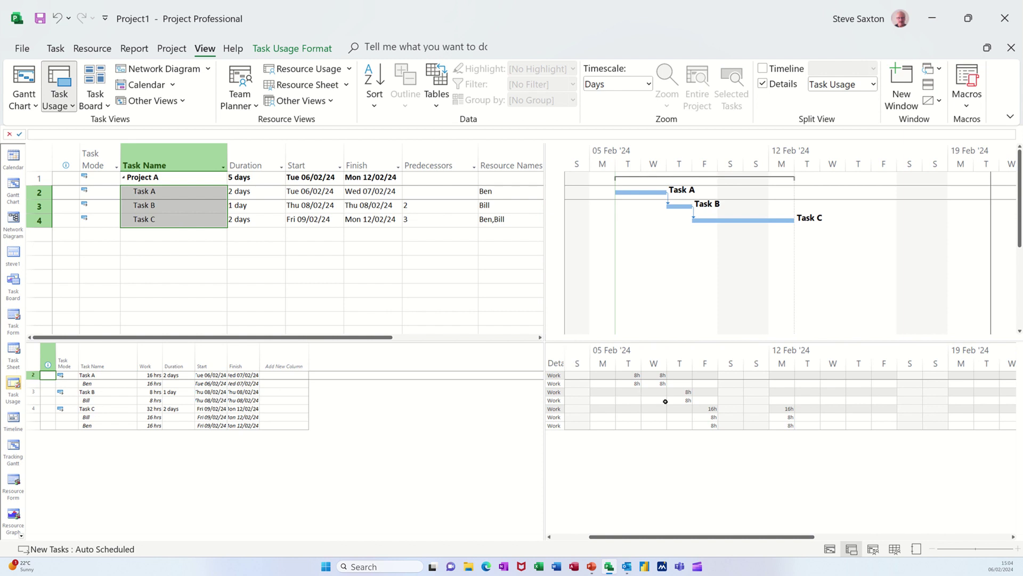
right_click(555, 394)
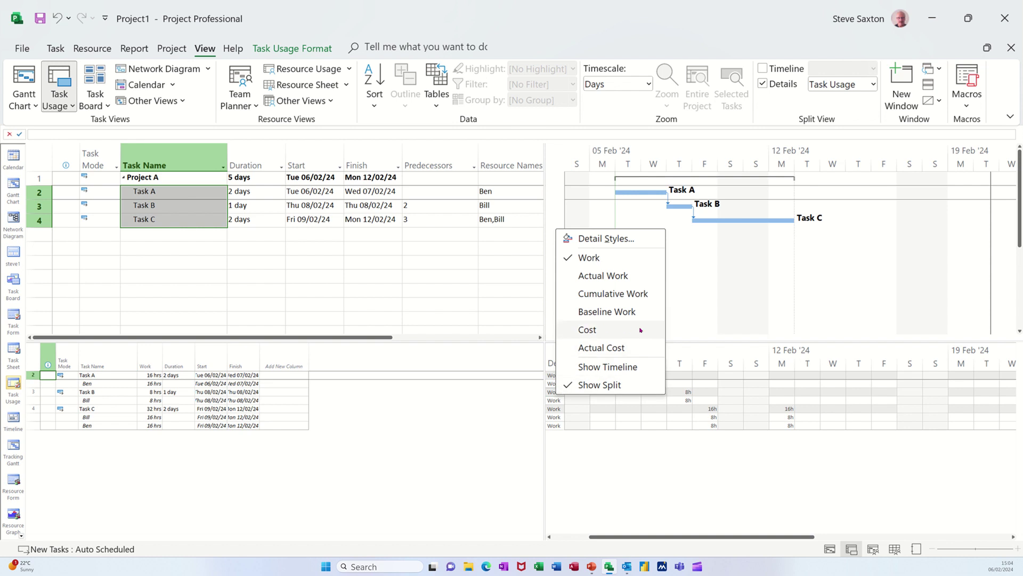
click(610, 277)
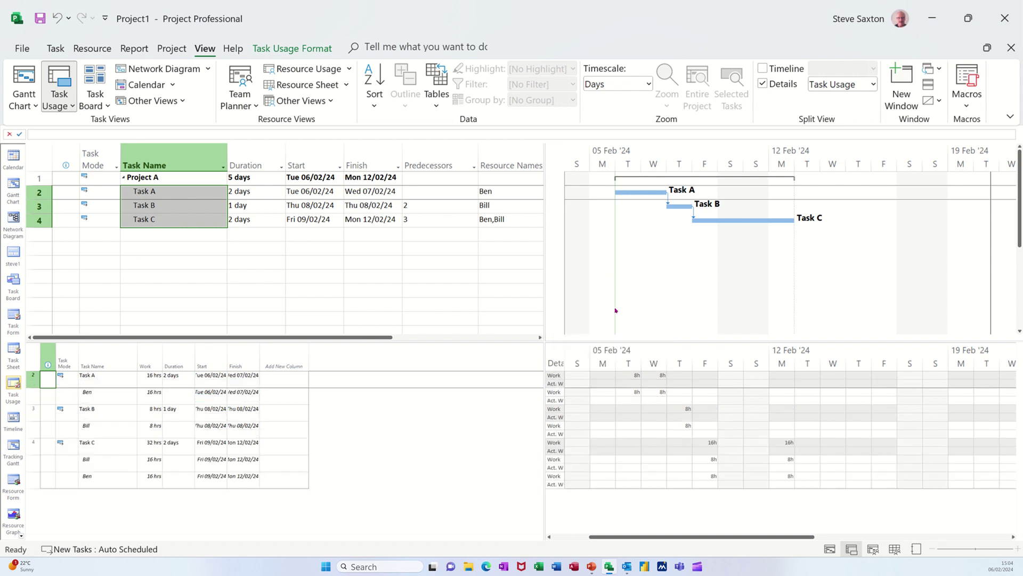
Step: Set the assigned resource's planned work to 4 hours on Tuesday and Wednesday for Task A, and on Thursday for Task B
click(627, 392)
text(4)
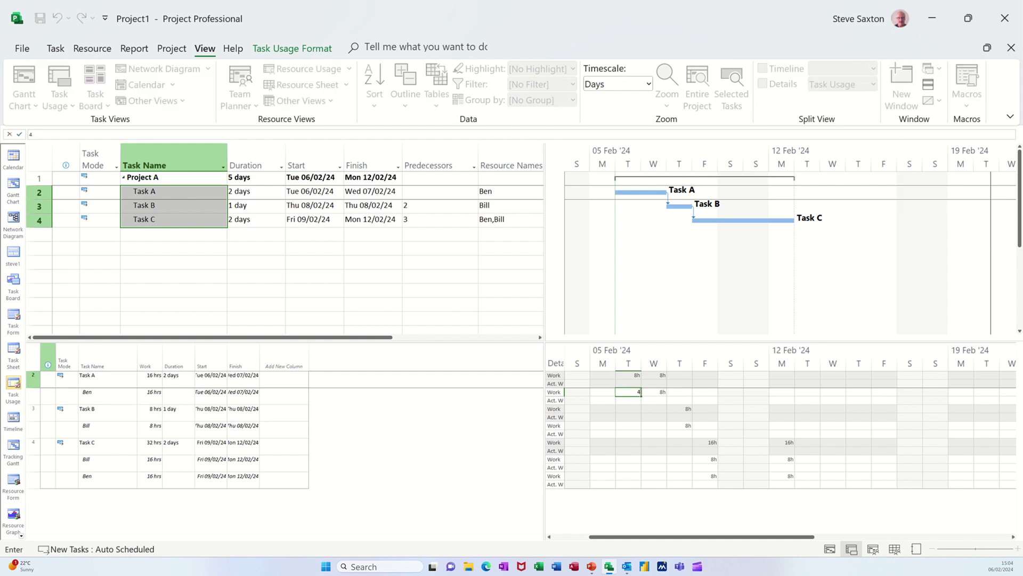
click(659, 392)
text(4)
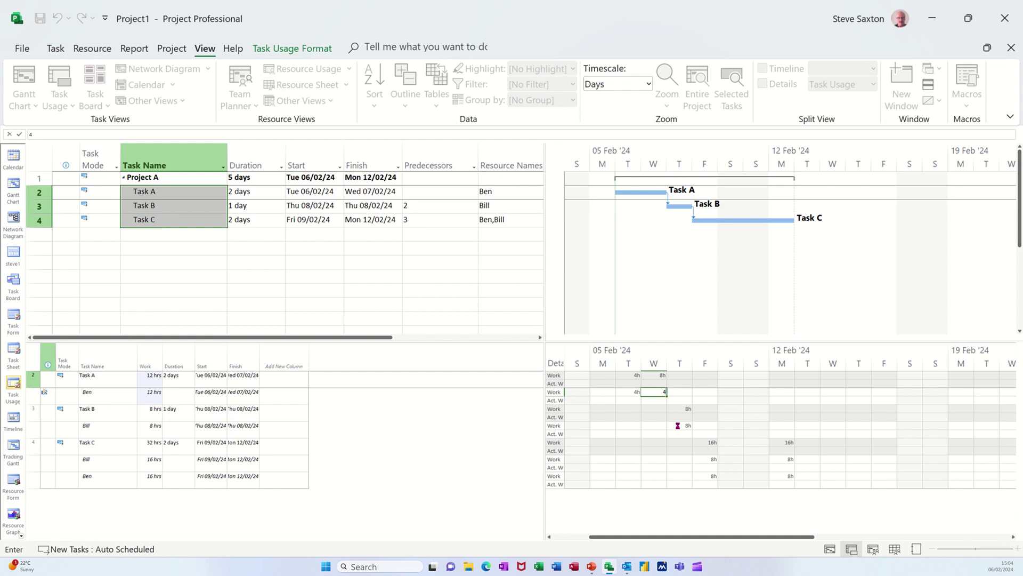
click(687, 425)
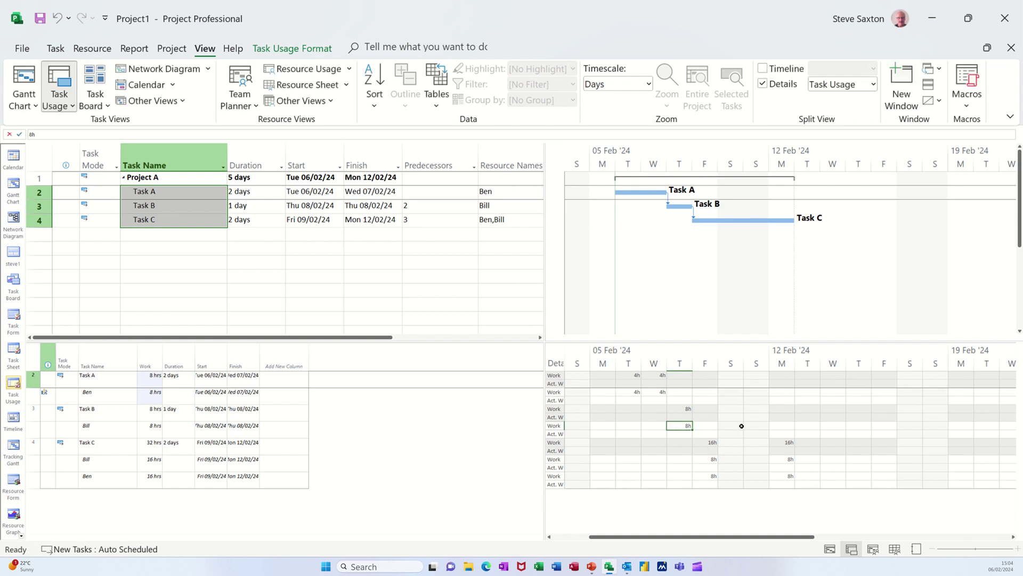
text(4)
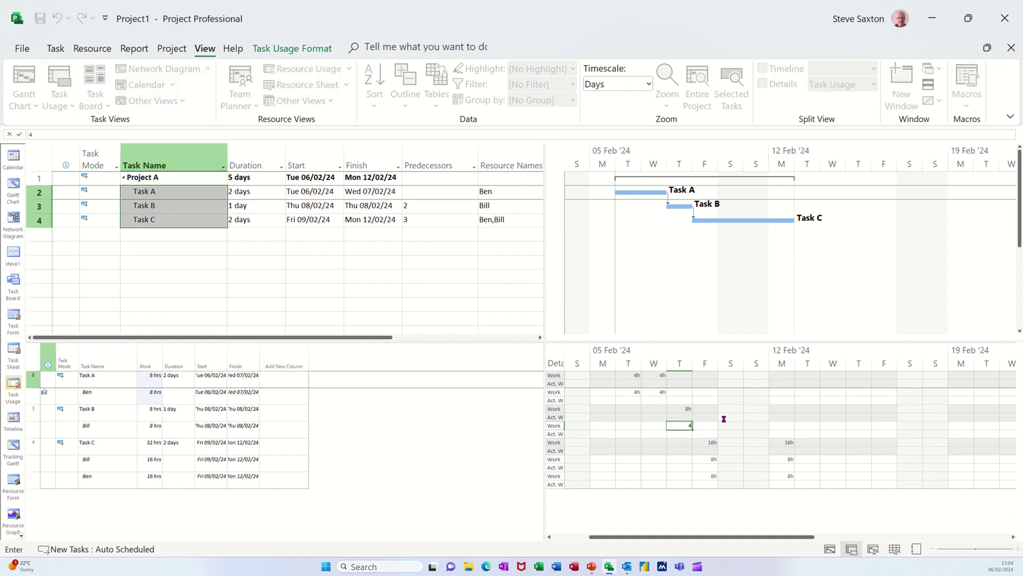
click(731, 416)
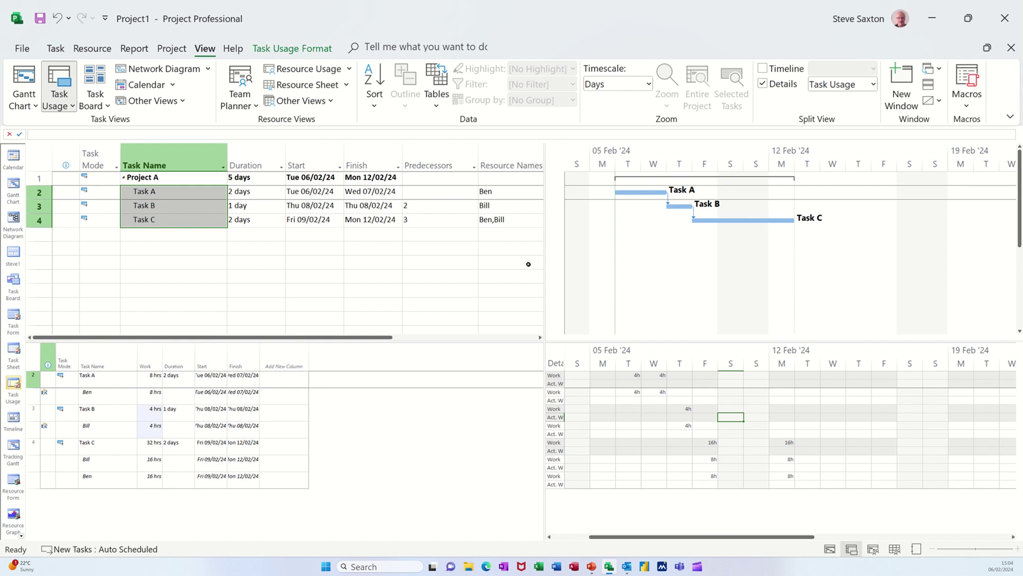
Step: Set the default Baseline for the entire project
click(171, 48)
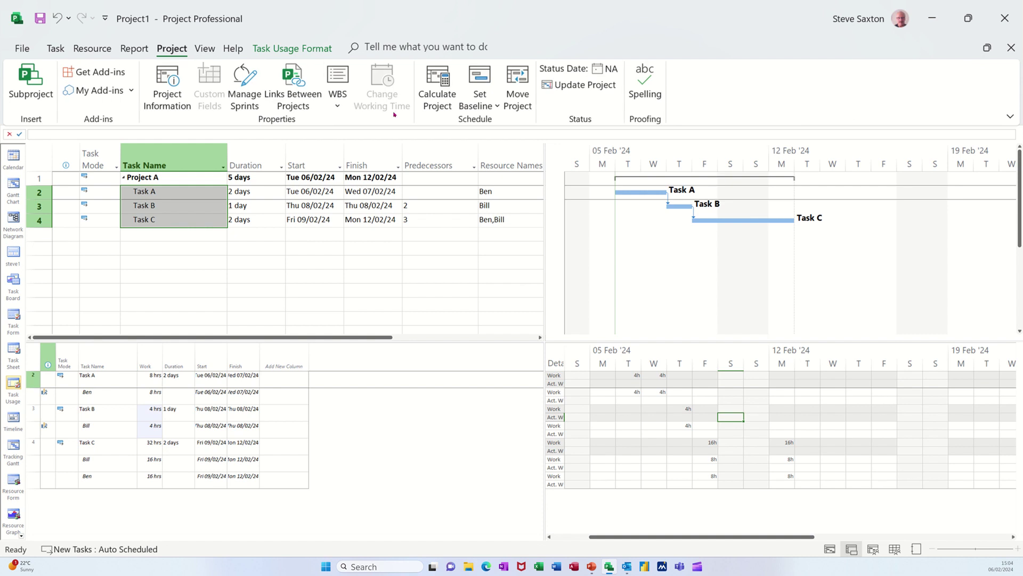
click(476, 106)
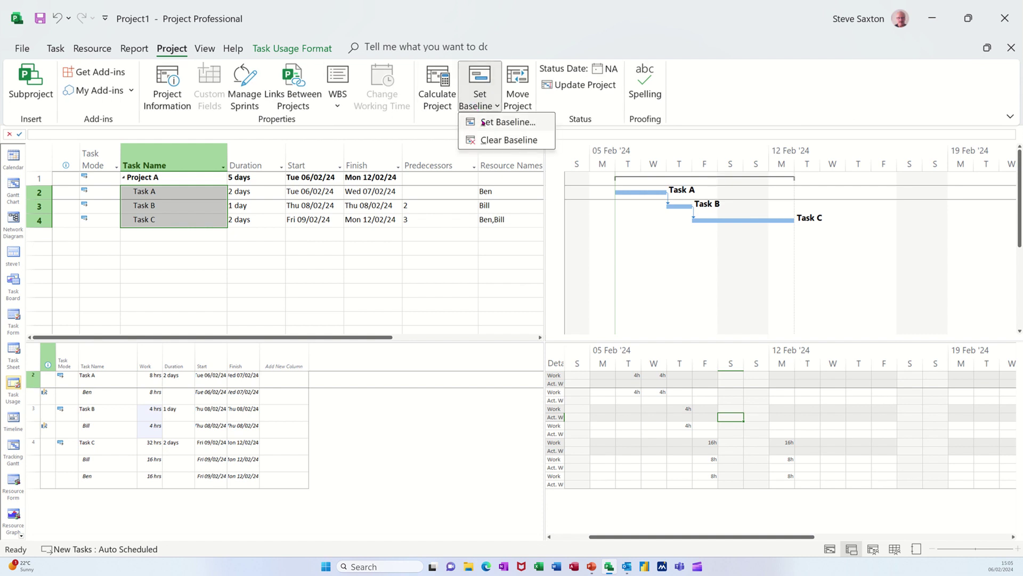
click(483, 123)
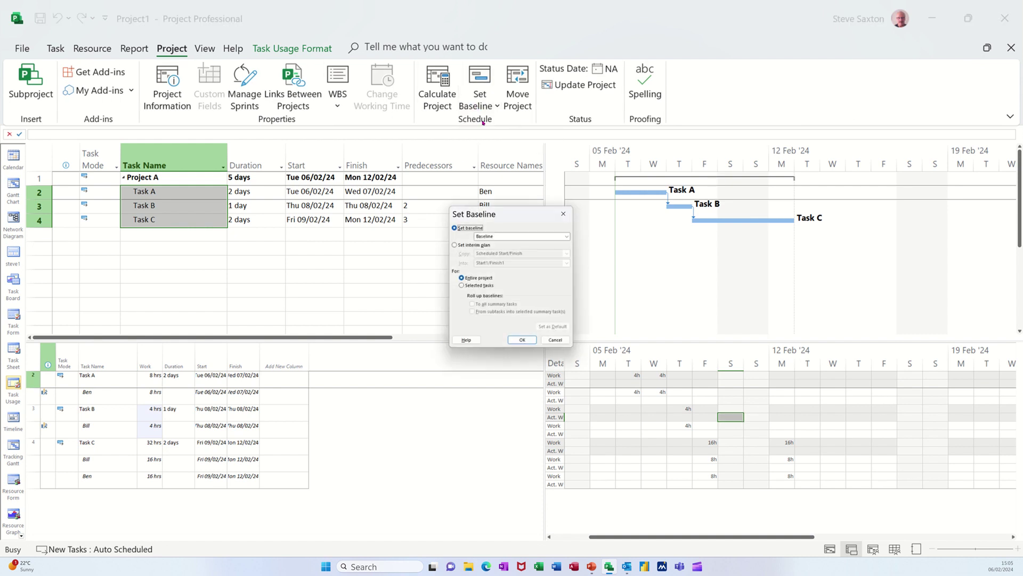
click(535, 240)
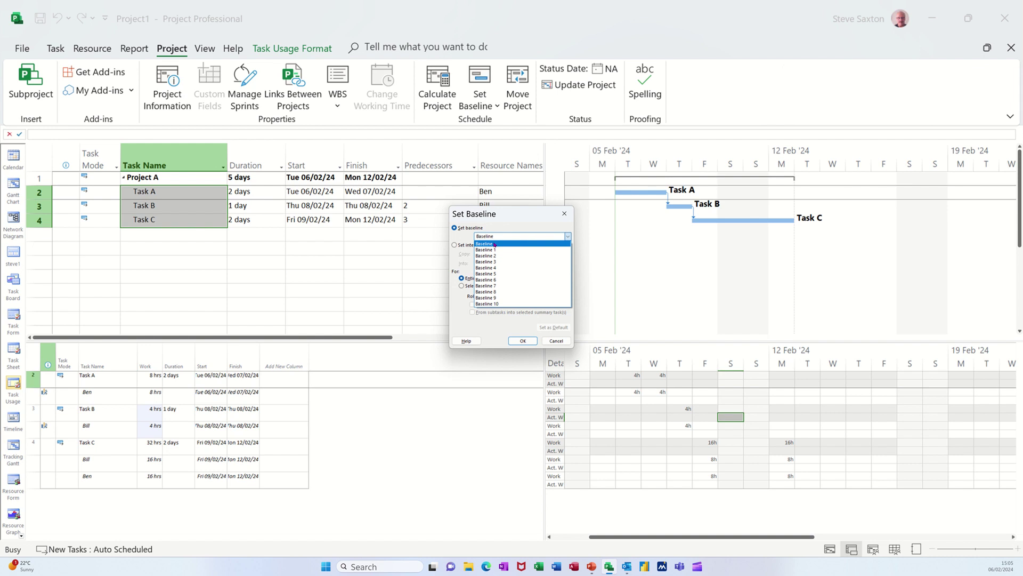
click(495, 244)
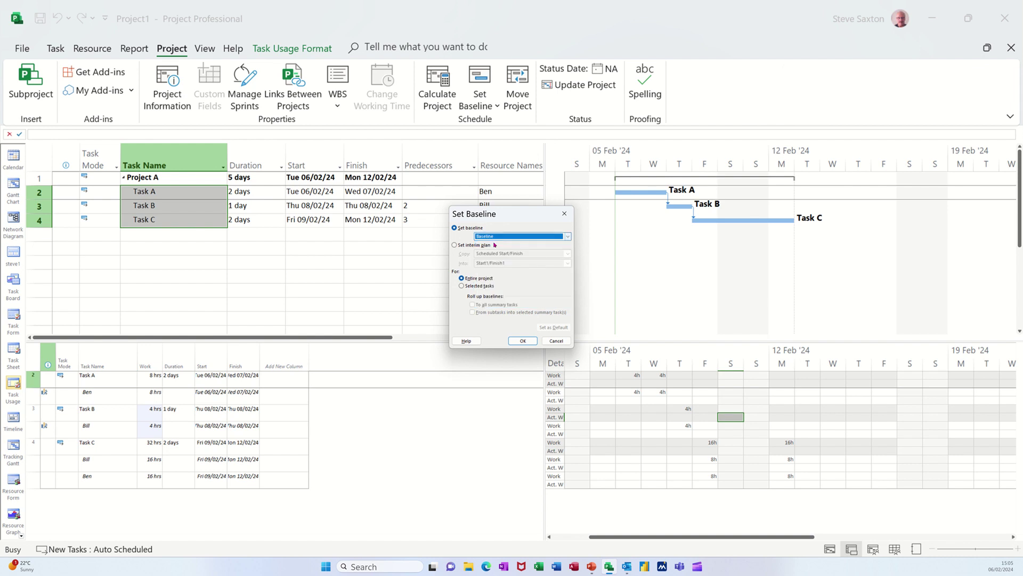
click(520, 341)
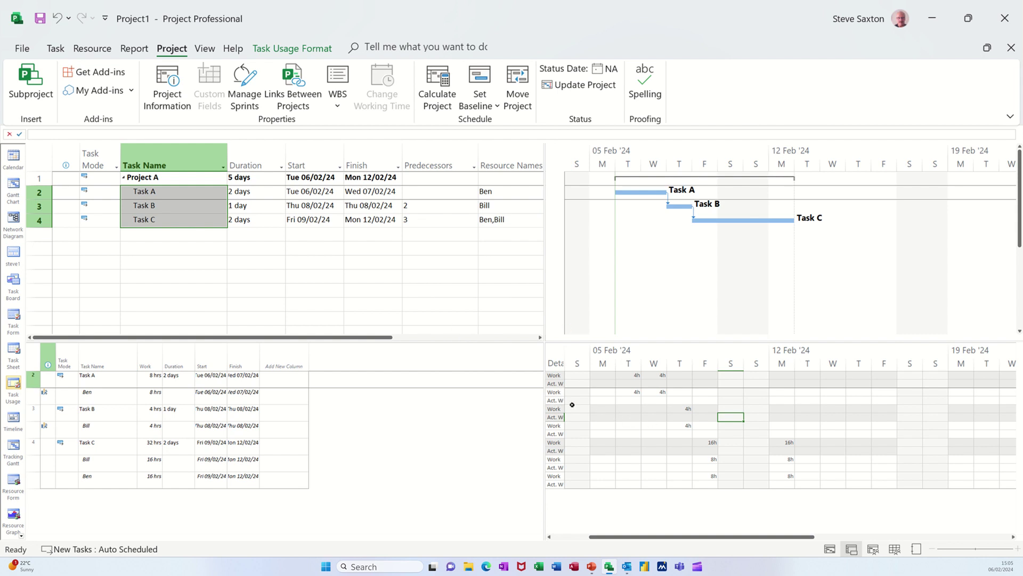
Step: Record 2 hours of actual work for Task A's resource on Tuesday of the 05 Feb '24 week
click(627, 399)
text(2)
key(Return)
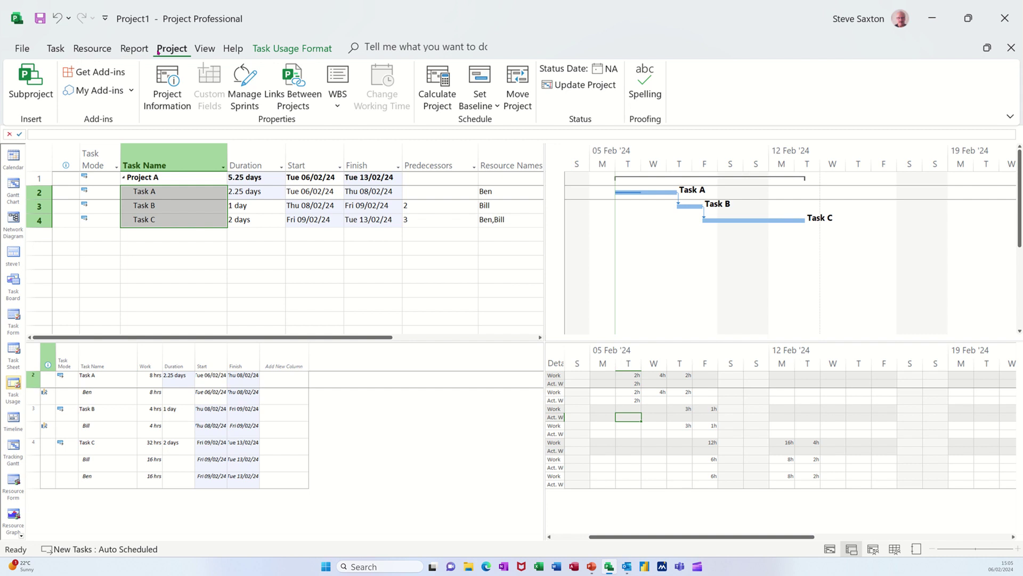
Step: Examine Task A's progress fields and notes in the Update Tasks dialog without changing them
click(56, 48)
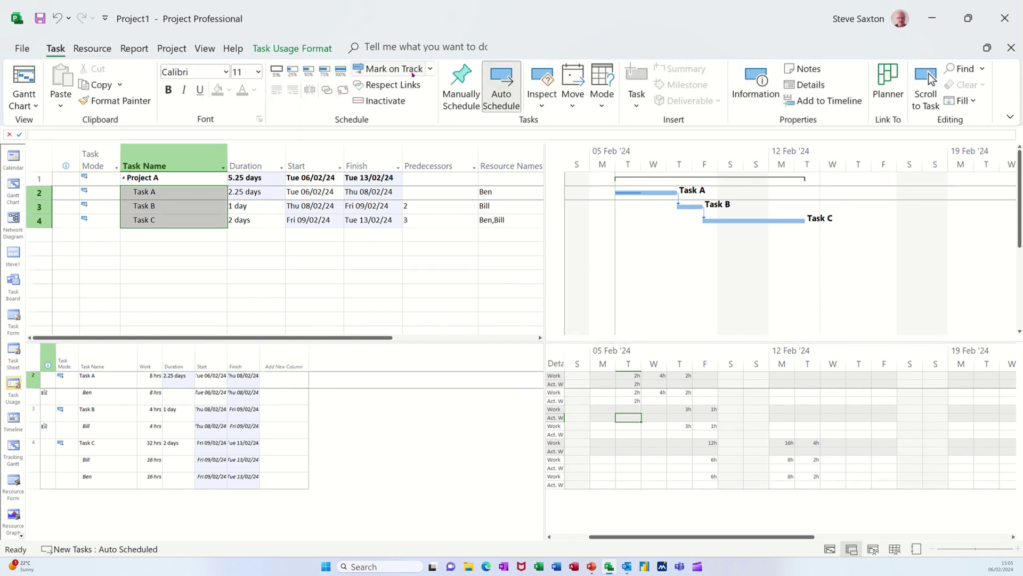
click(430, 70)
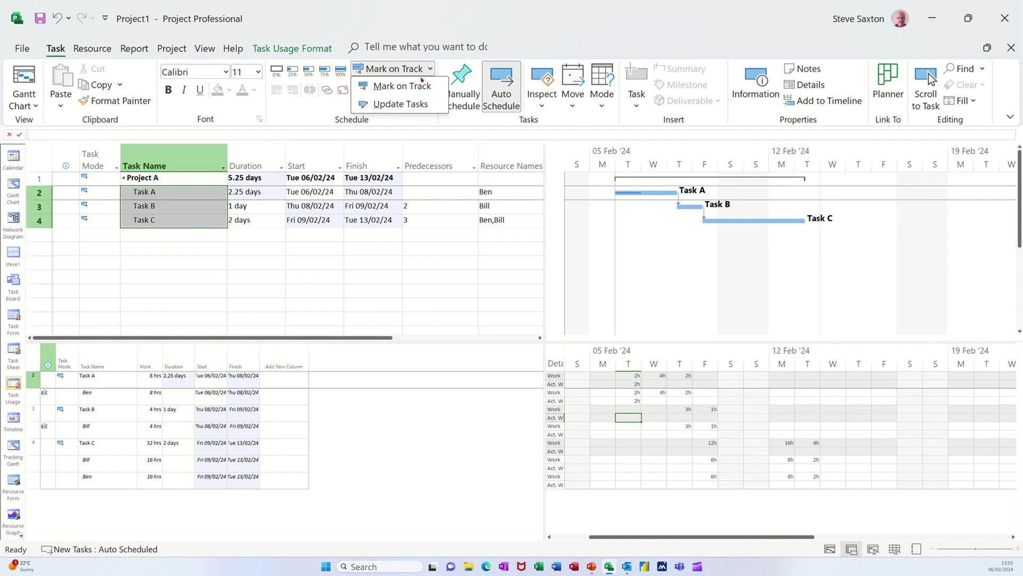
click(397, 104)
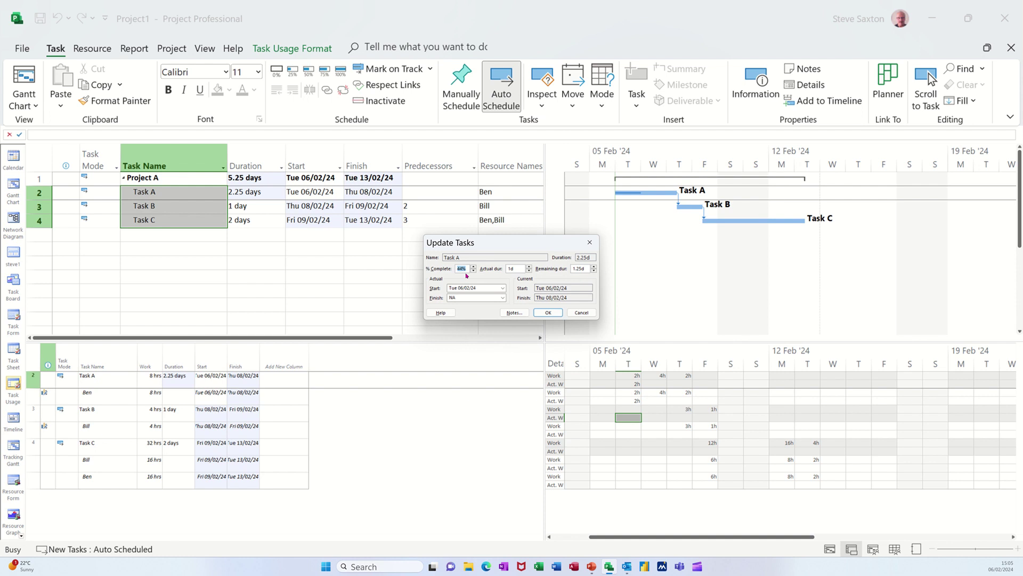
click(505, 315)
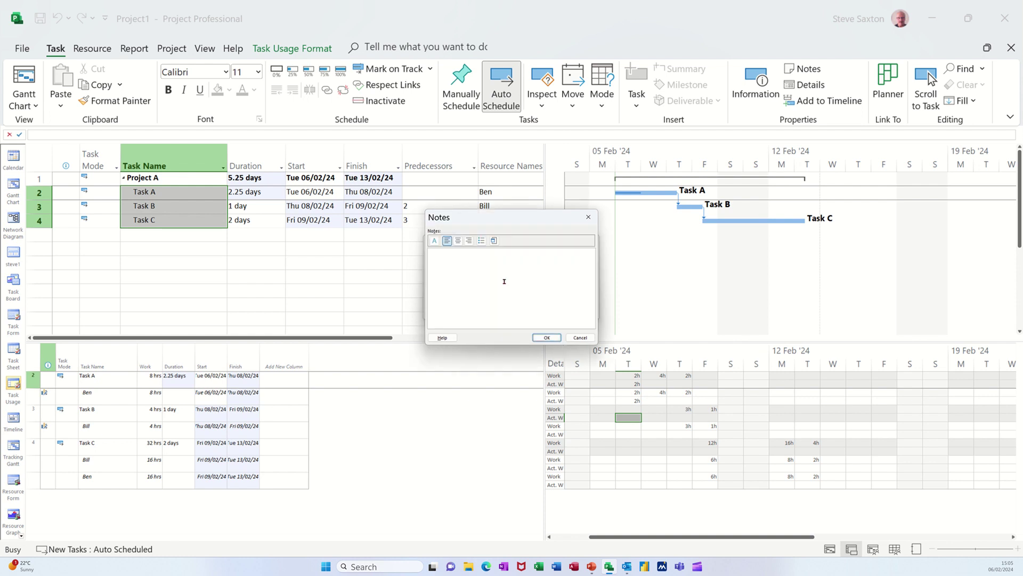
click(581, 338)
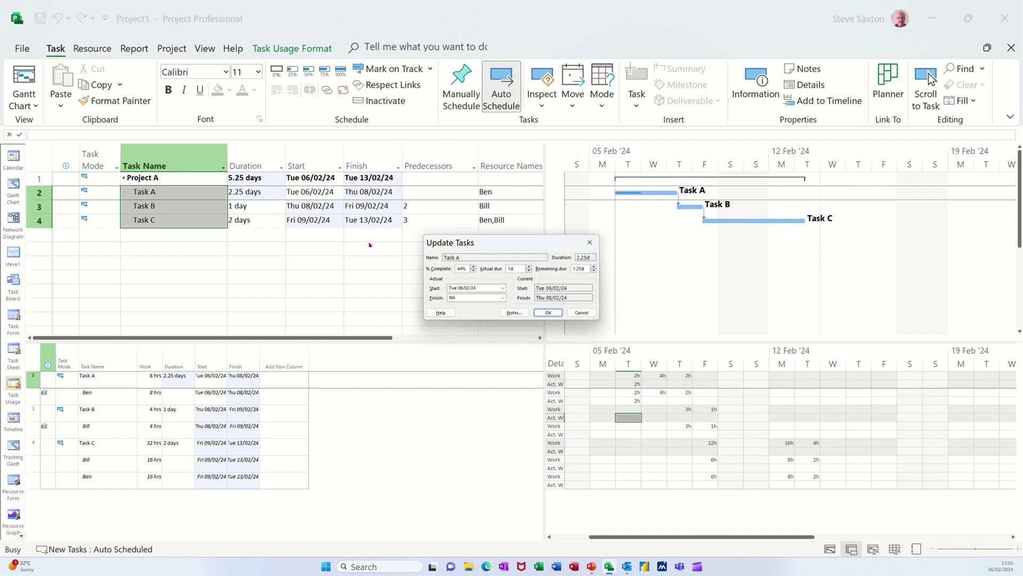
click(582, 312)
Step: Select Task C and remove the Task Usage details pane from below the Gantt Chart
click(201, 219)
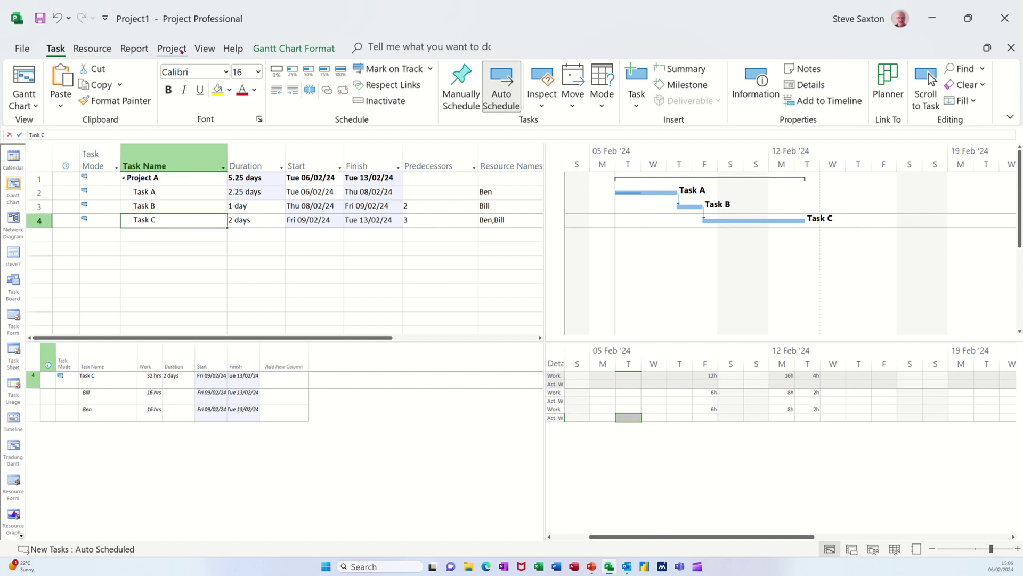
click(205, 48)
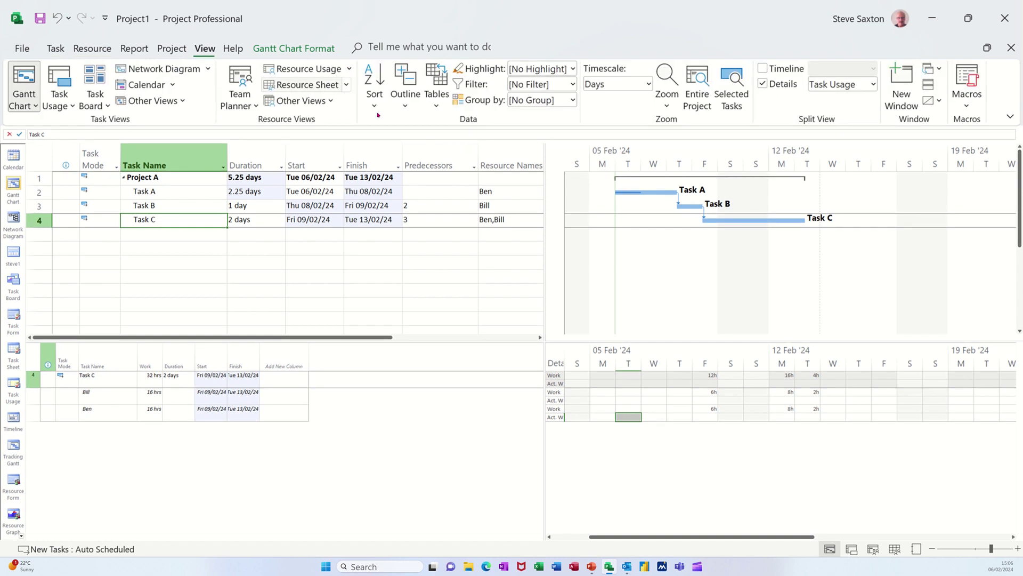
click(763, 83)
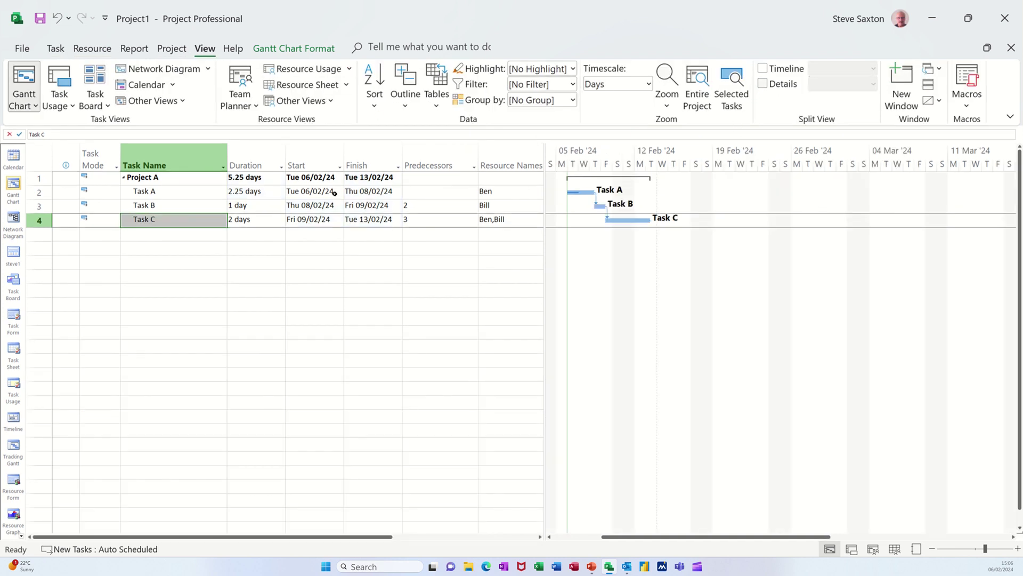
Step: Switch the project view to the built-in Tracking Gantt
click(34, 106)
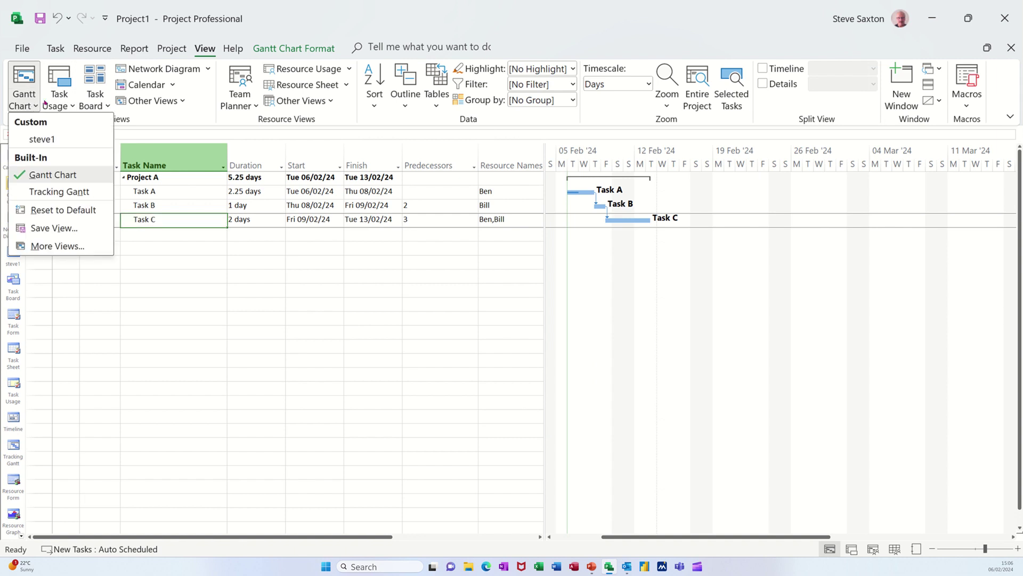
click(51, 53)
click(27, 104)
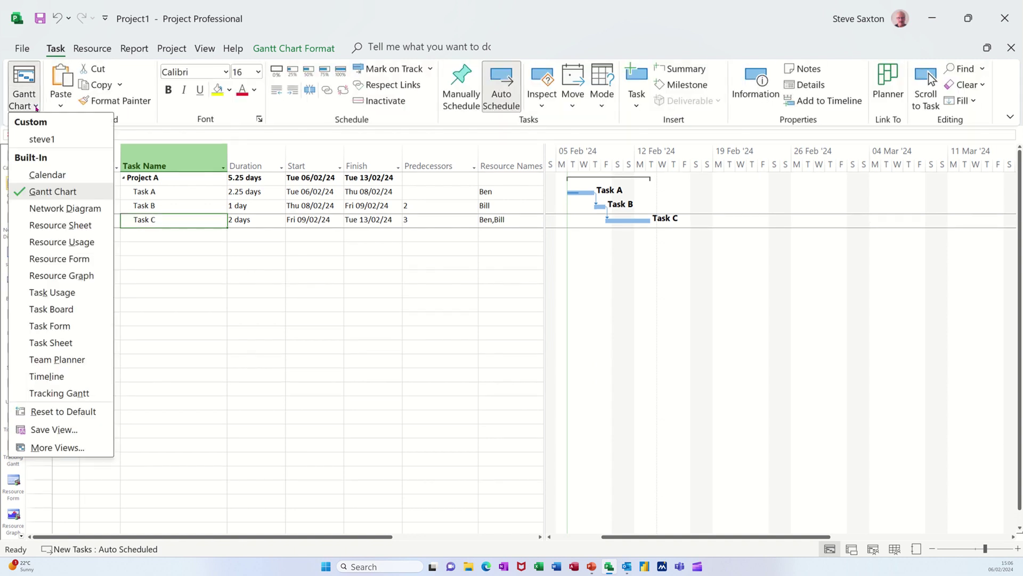
click(42, 393)
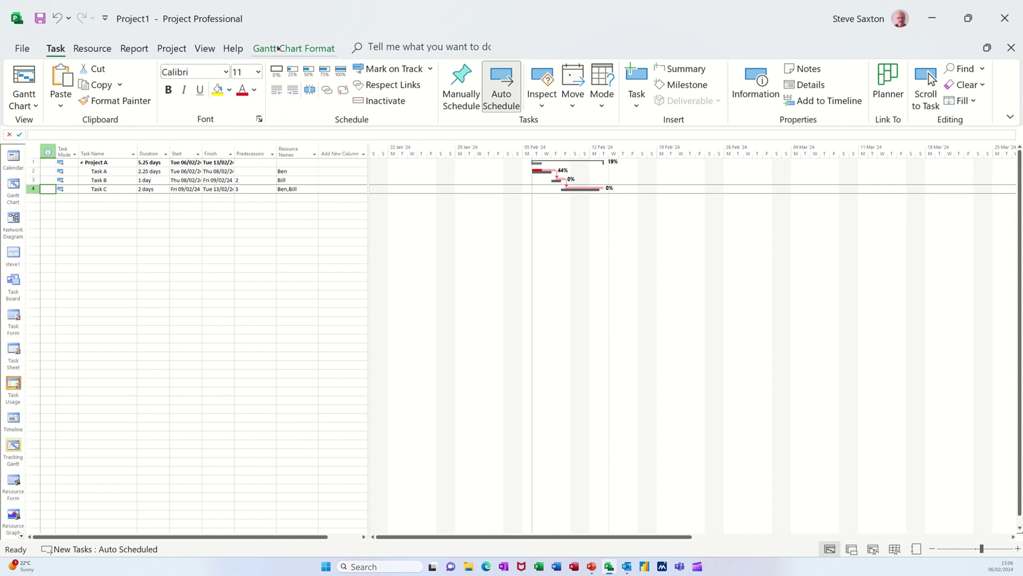
Step: Show the built-in Tracking table beside the Tracking Gantt chart instead of the Entry table
click(205, 49)
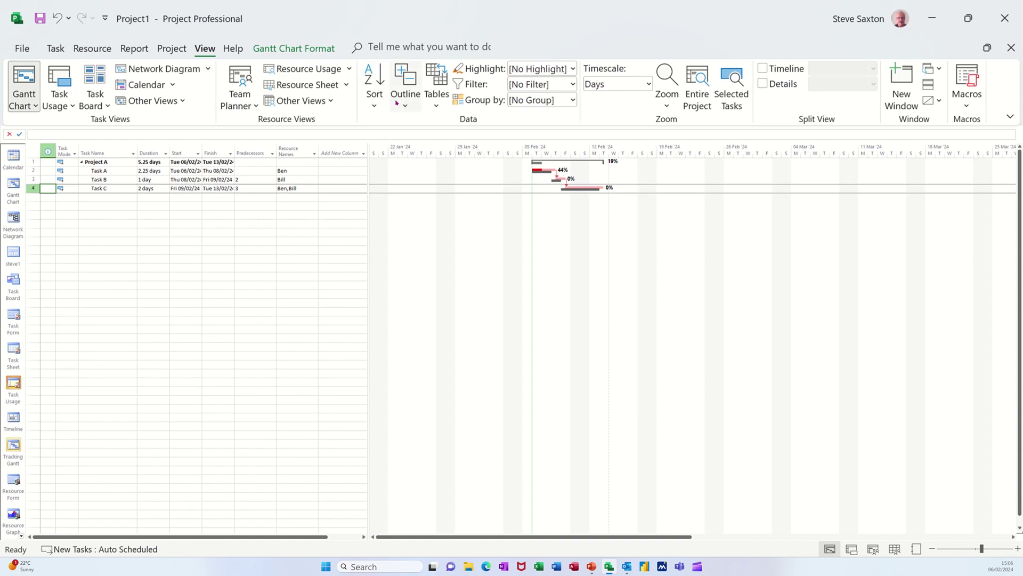
click(436, 90)
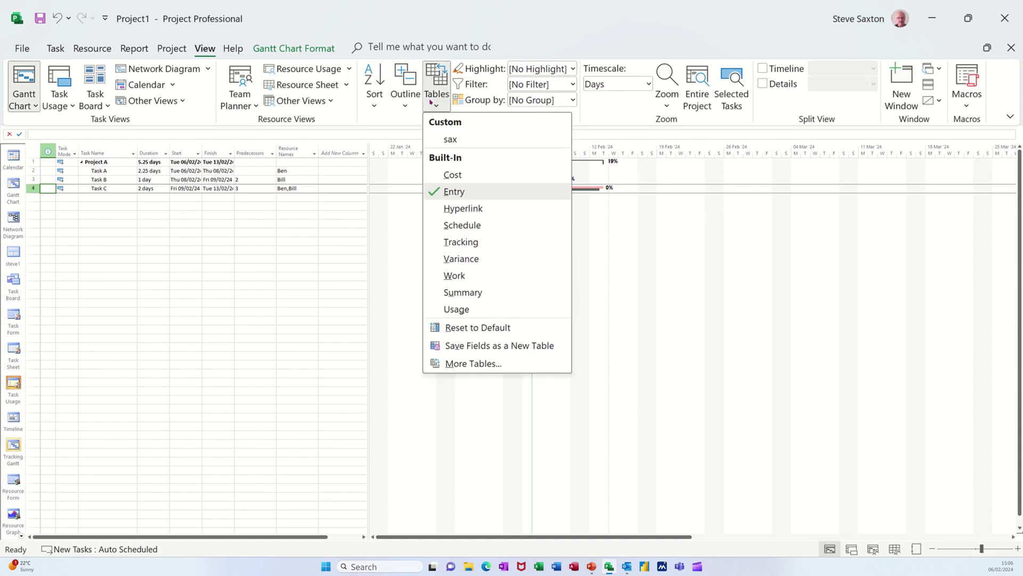
click(454, 244)
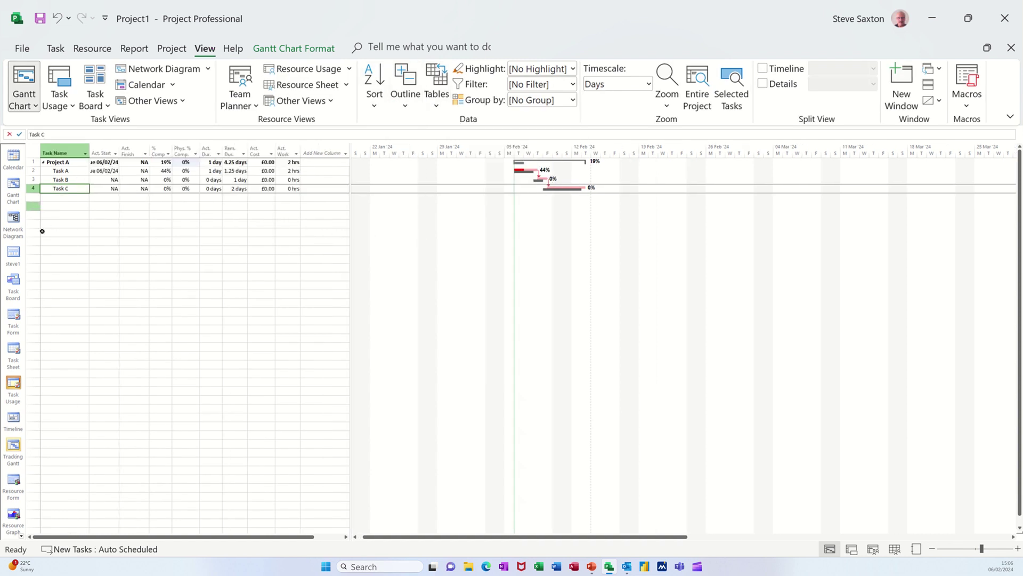
Step: Enlarge the text size for all items in the view and widen the table area to expose every tracking column
click(293, 49)
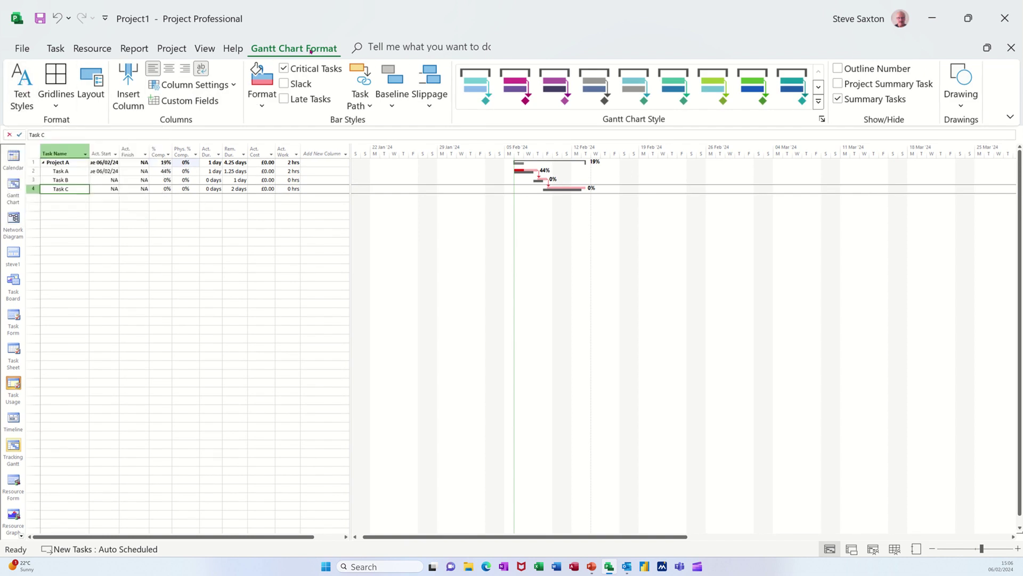
click(22, 85)
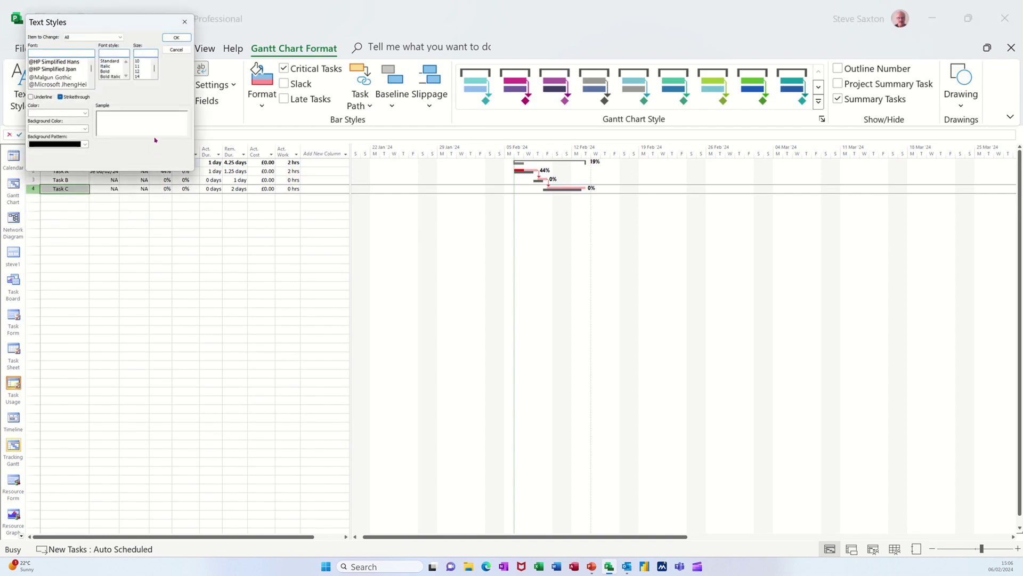
click(154, 78)
click(142, 77)
click(182, 37)
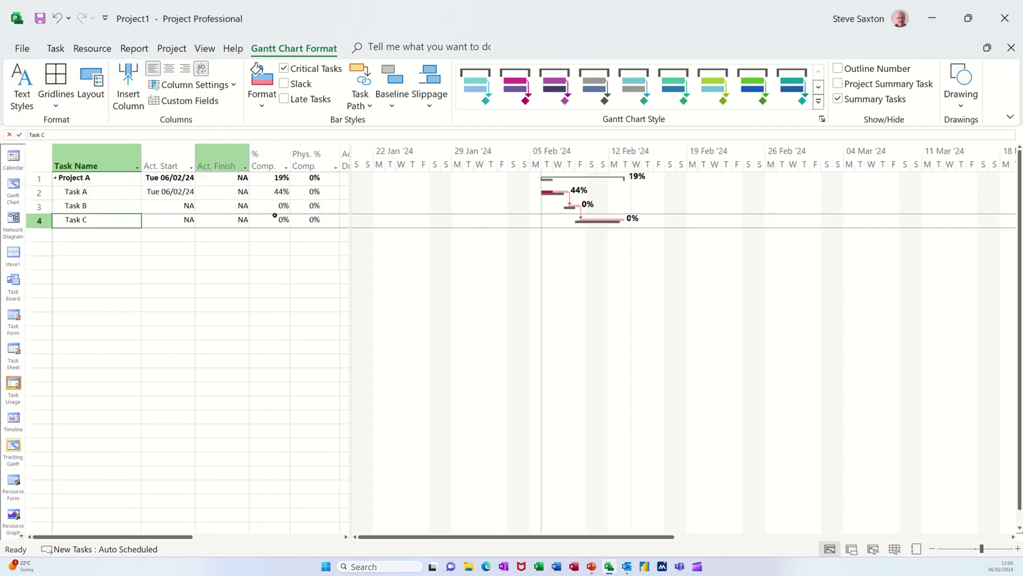
drag(384, 280, 605, 277)
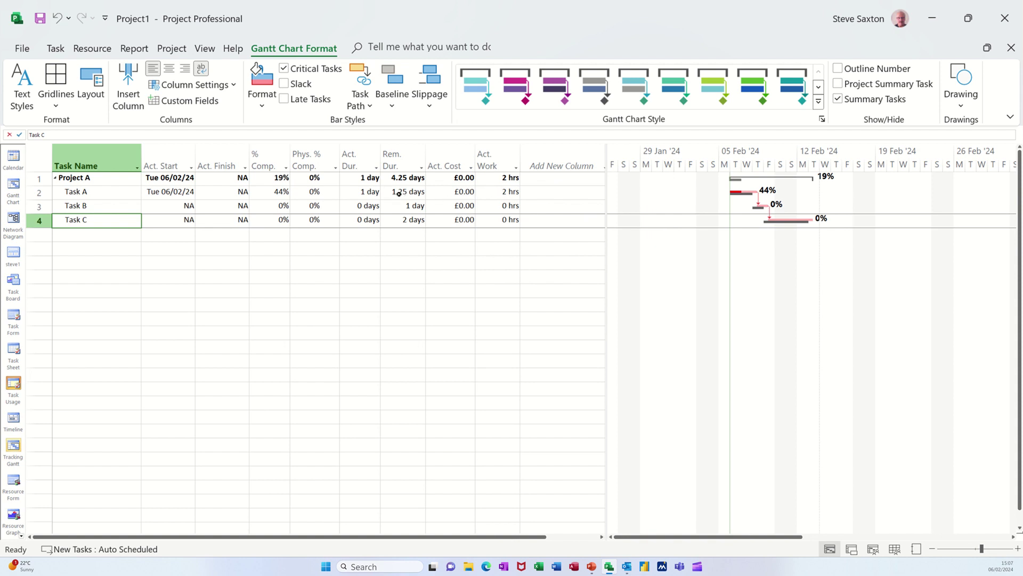
Step: Insert a Remaining Work column after the Act. Work column in the tracking table
right_click(541, 165)
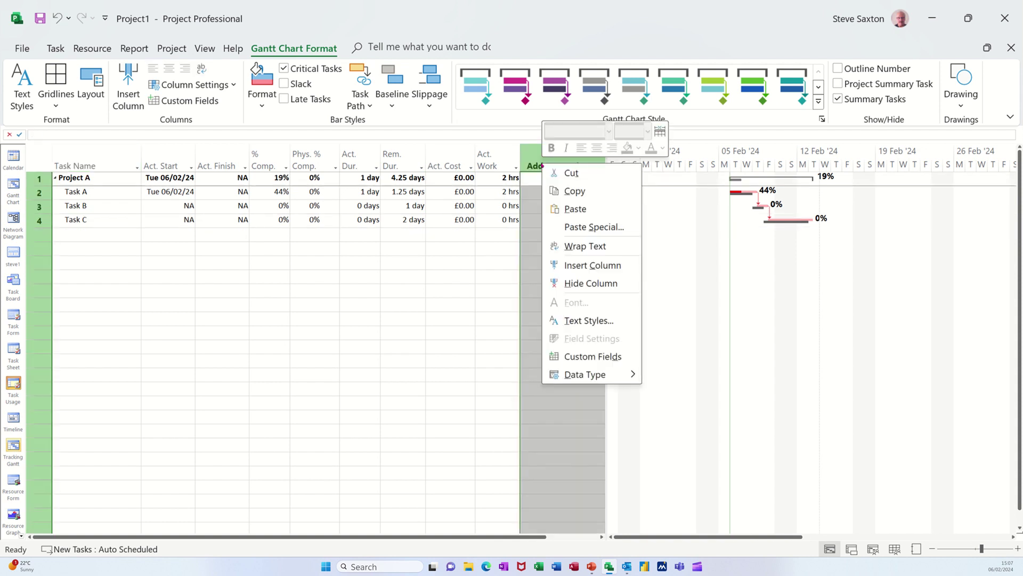
click(593, 265)
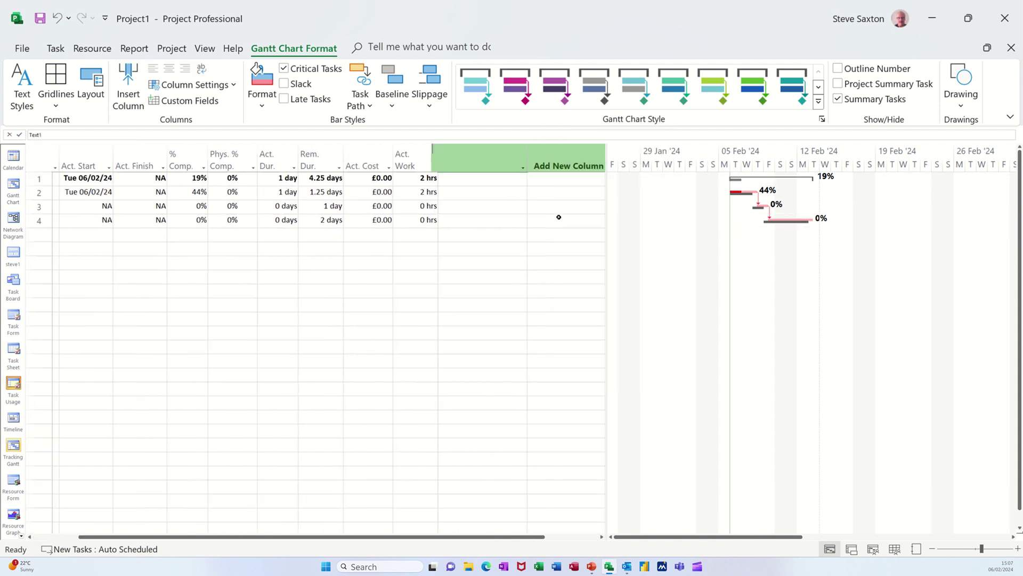
text(recurring)
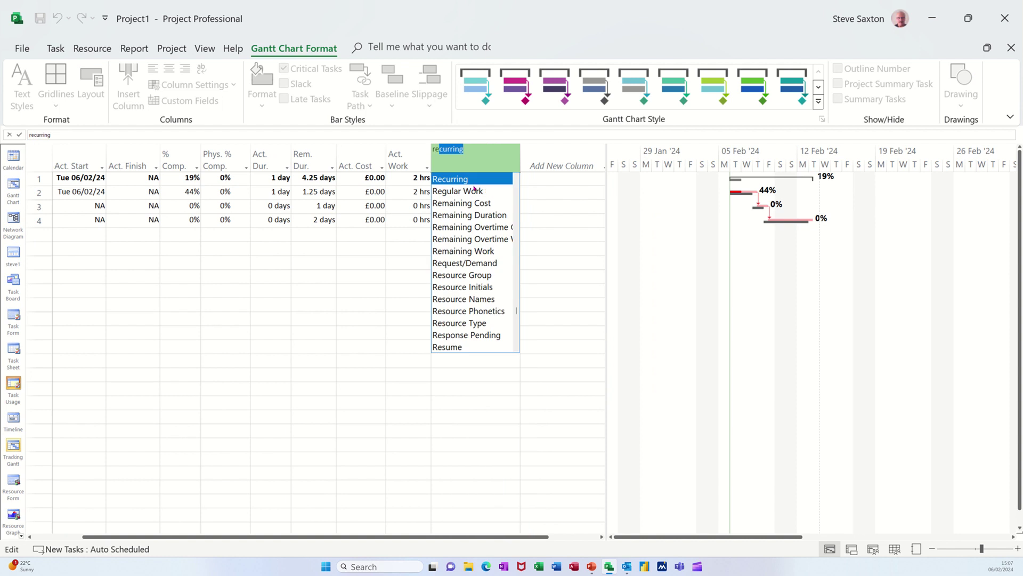
click(478, 250)
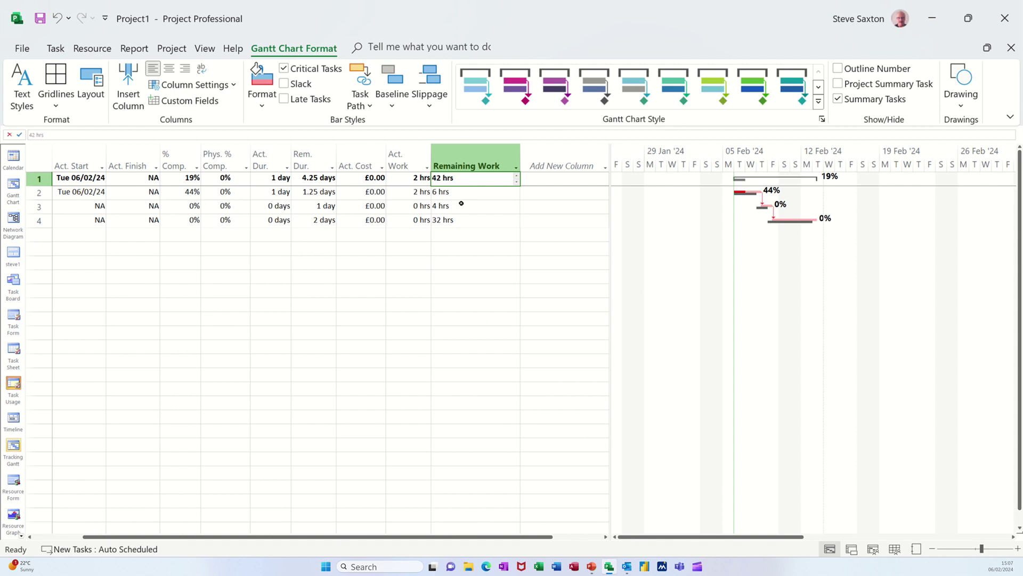
Step: Set Task A's remaining duration to 0 in the tracking table
click(397, 191)
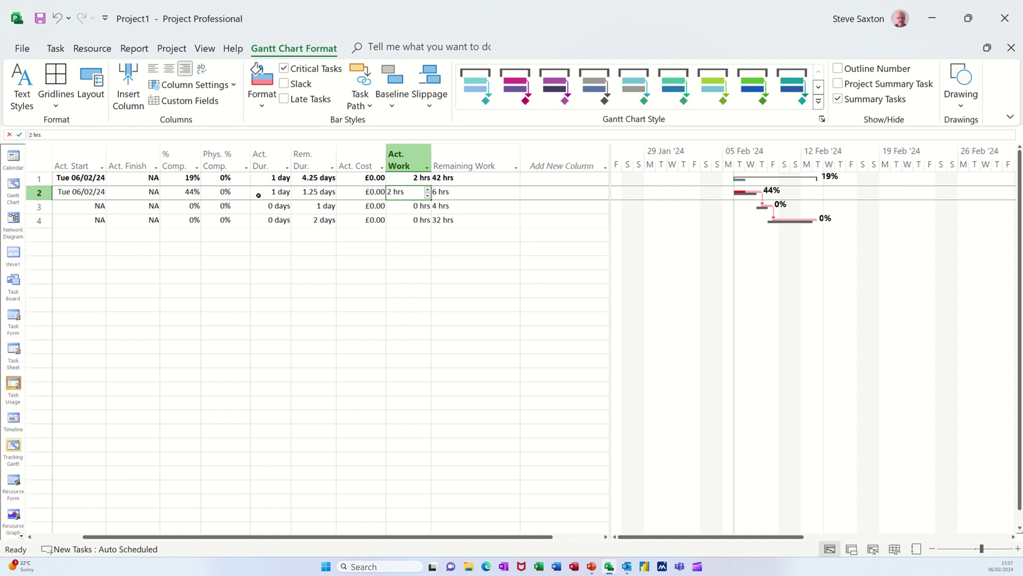
click(317, 196)
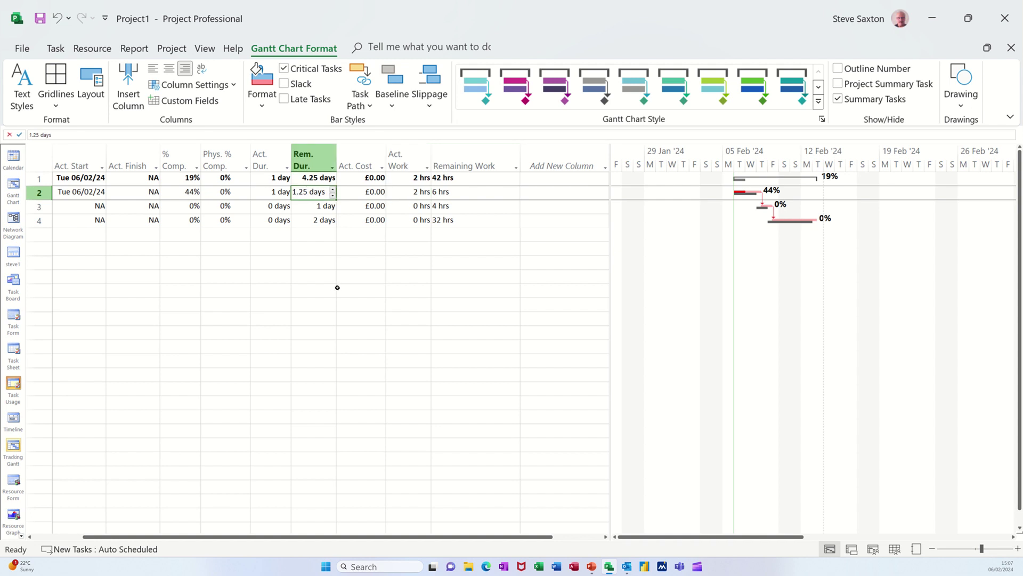
text(0)
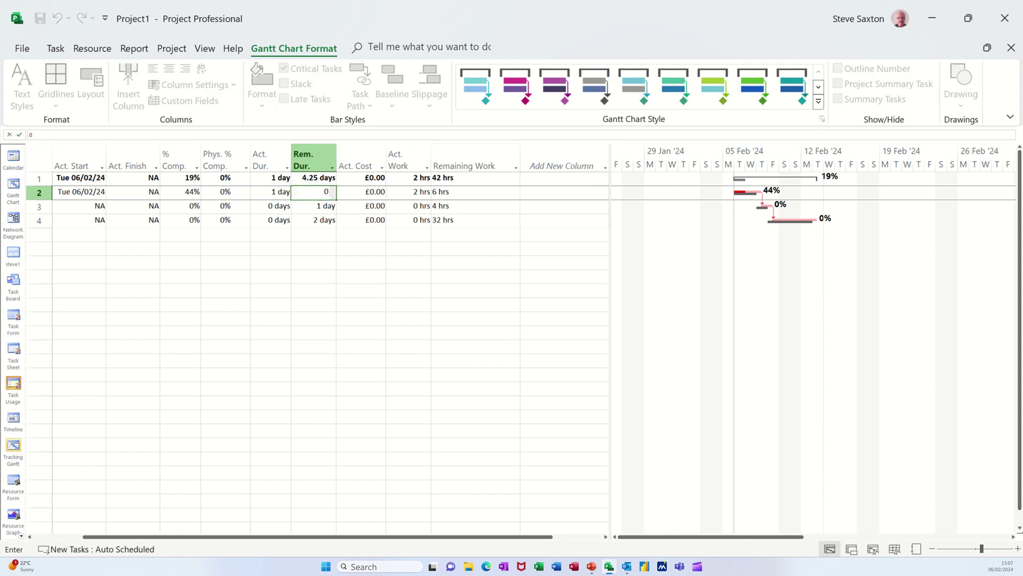
key(Return)
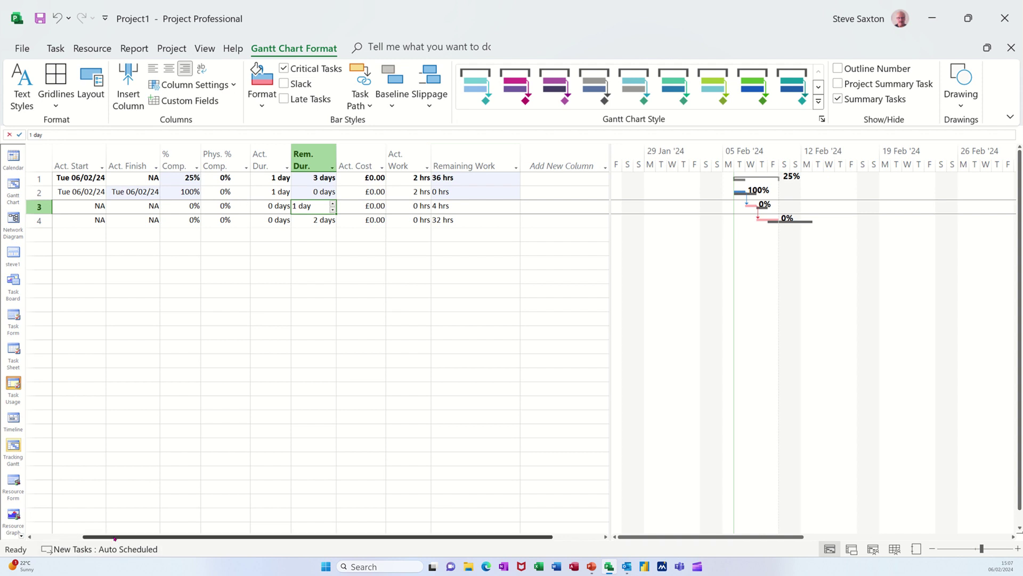
Step: Record 4 hours of actual work for Task B in the tracking table
drag(114, 537, 63, 537)
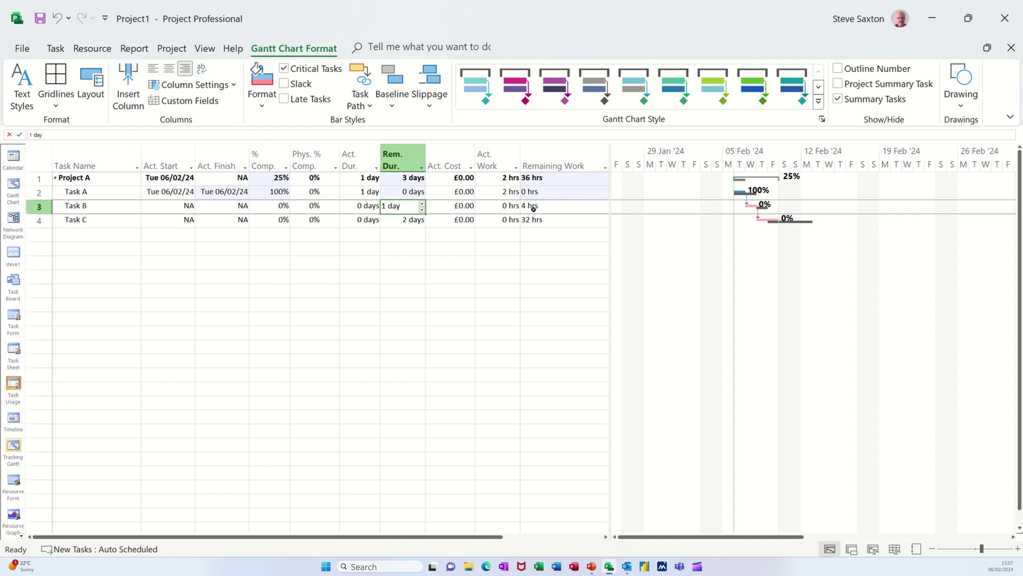
click(500, 209)
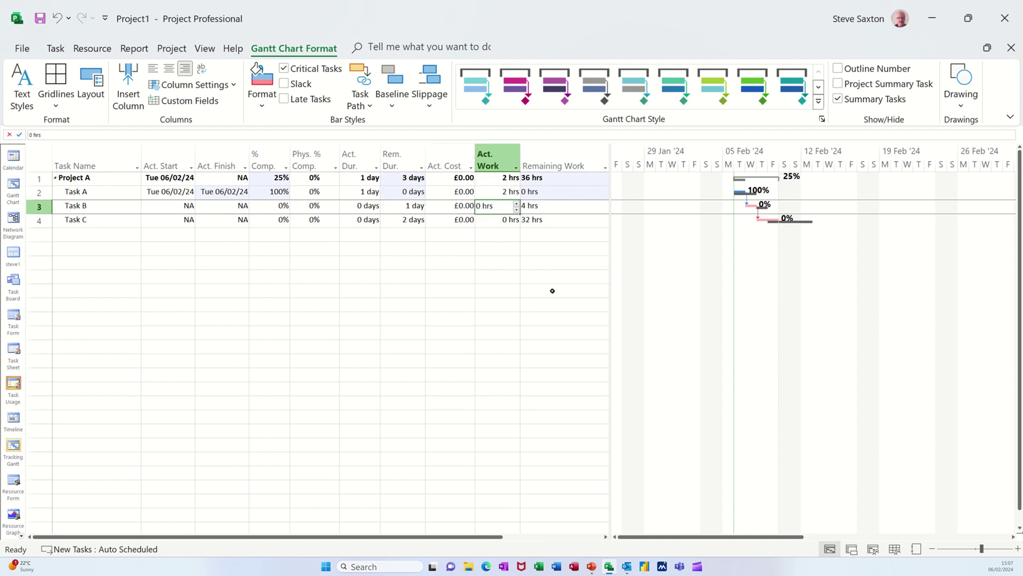
text(4h)
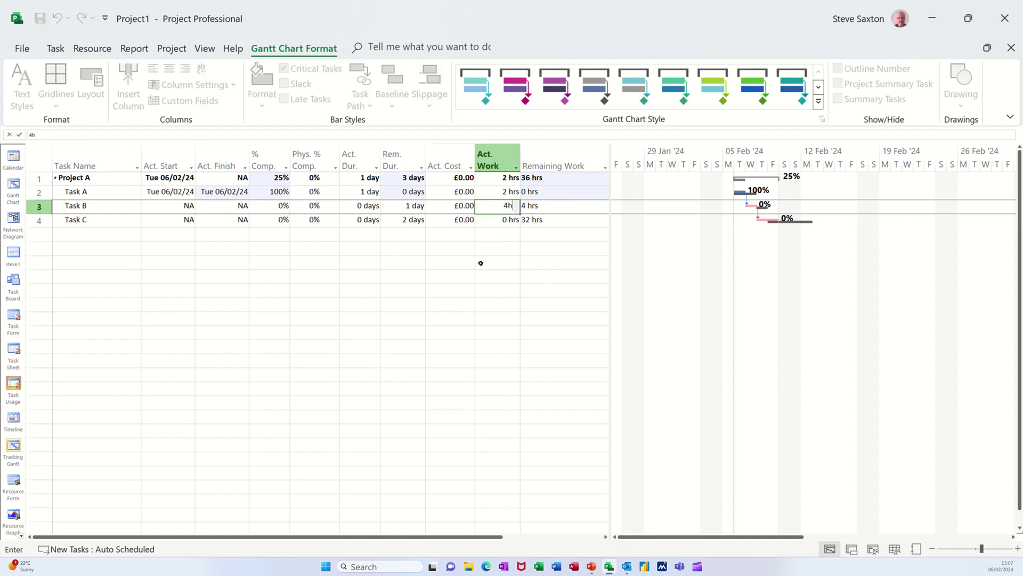
click(481, 253)
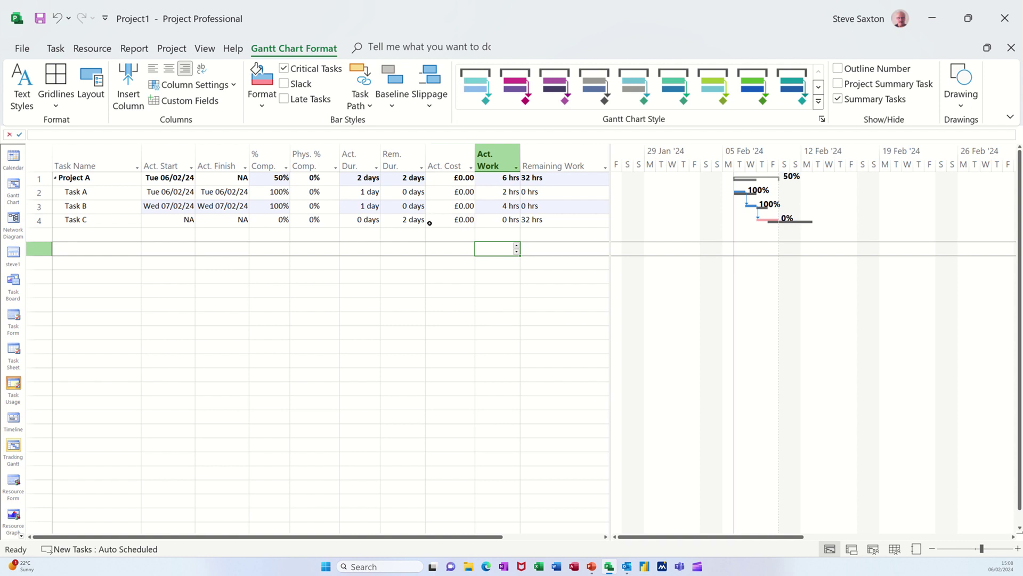
Step: Record 20 hours of actual work for Task C in the tracking table
click(488, 219)
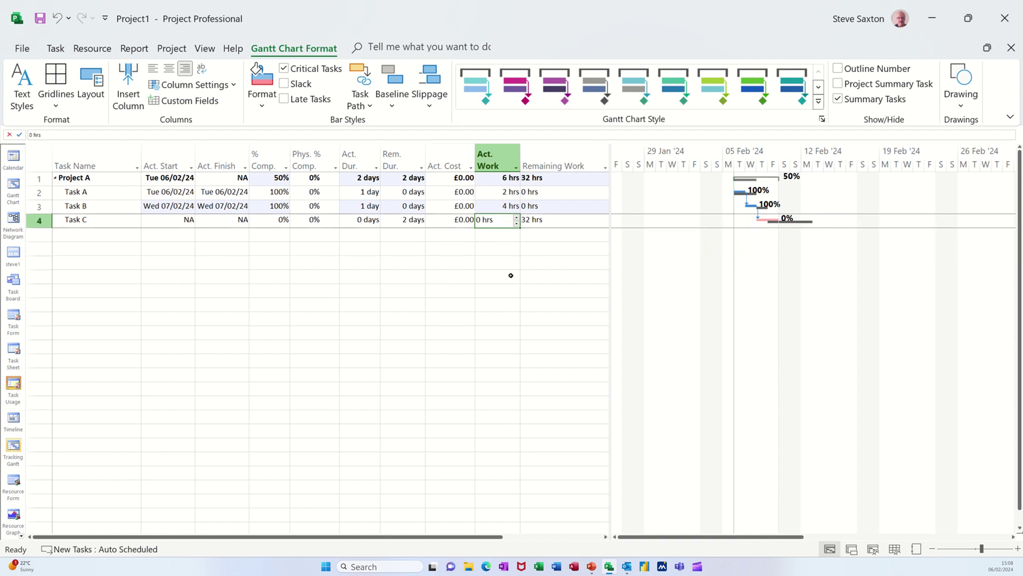
text(20)
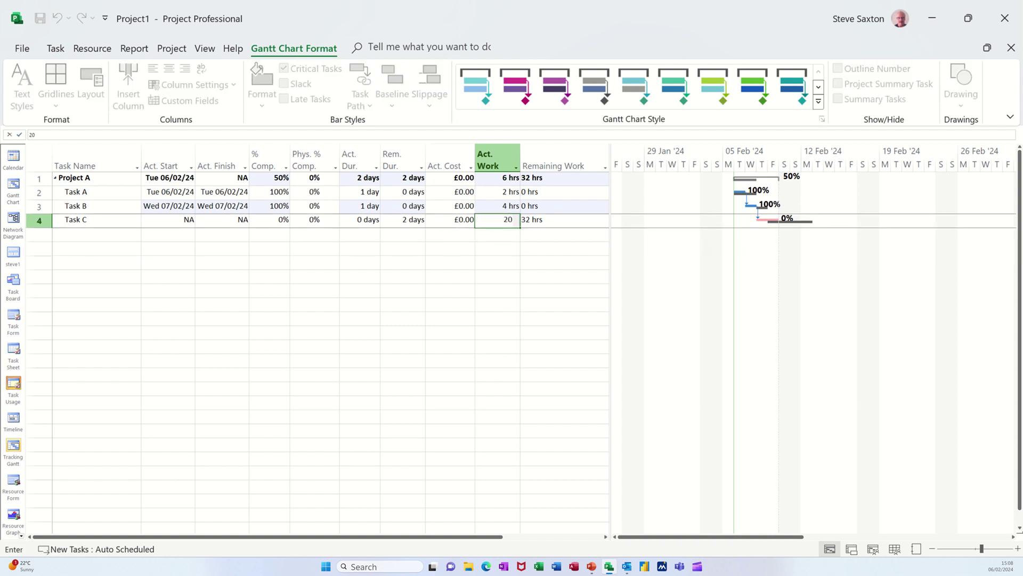
text(h)
click(498, 245)
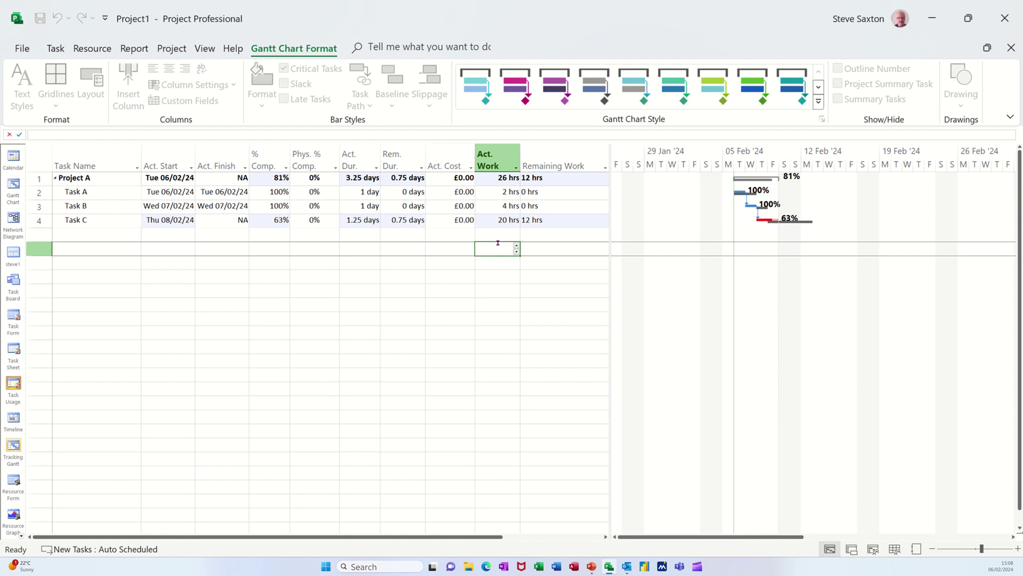
Step: Set Task C's remaining duration to 0 in the tracking table
click(501, 221)
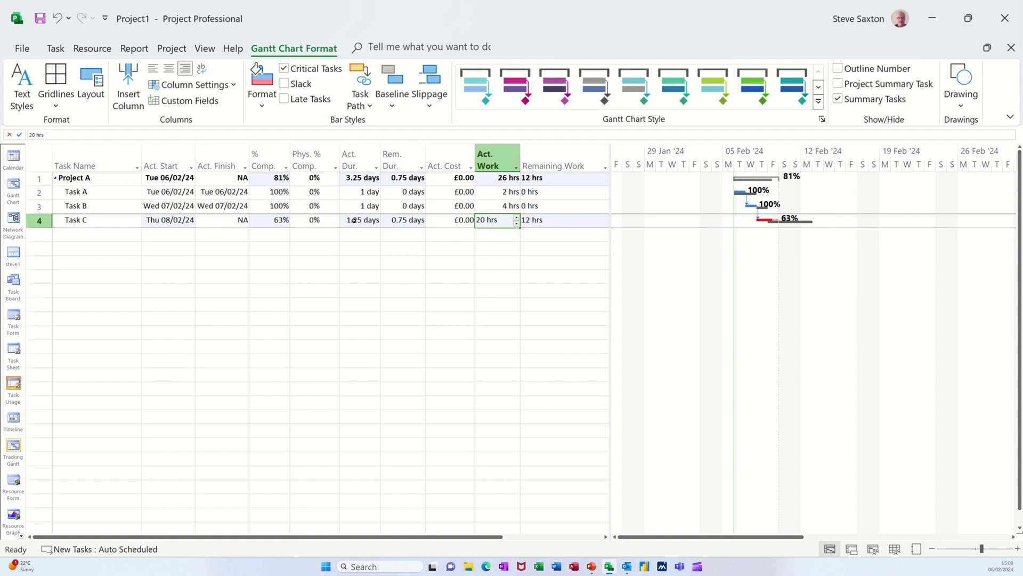
click(403, 220)
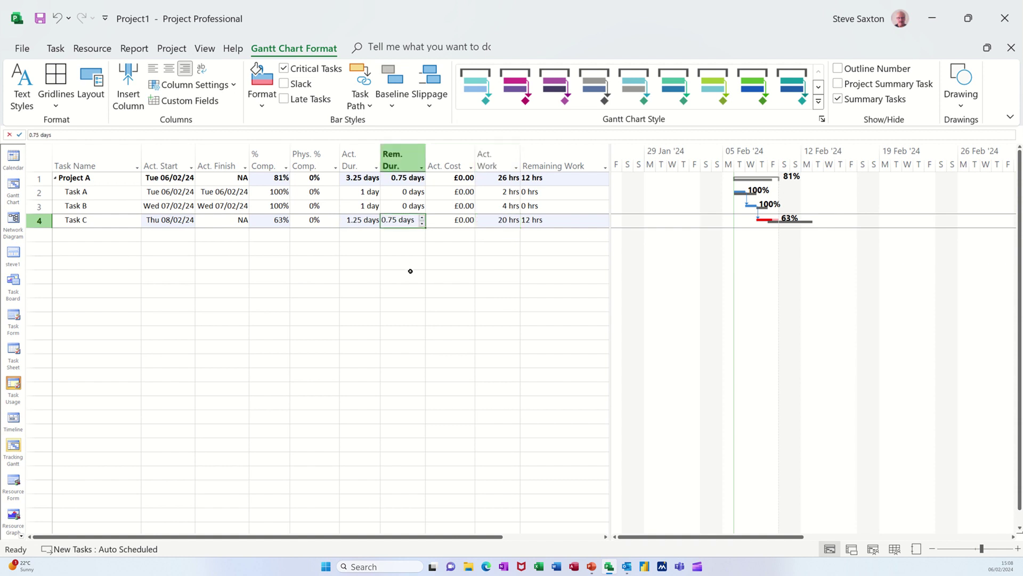
text(0)
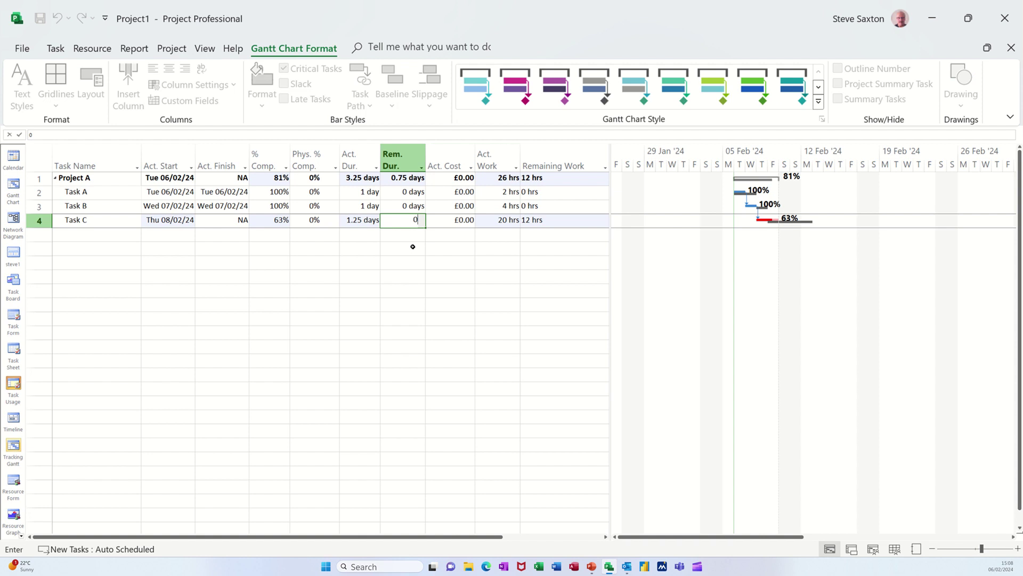
click(366, 232)
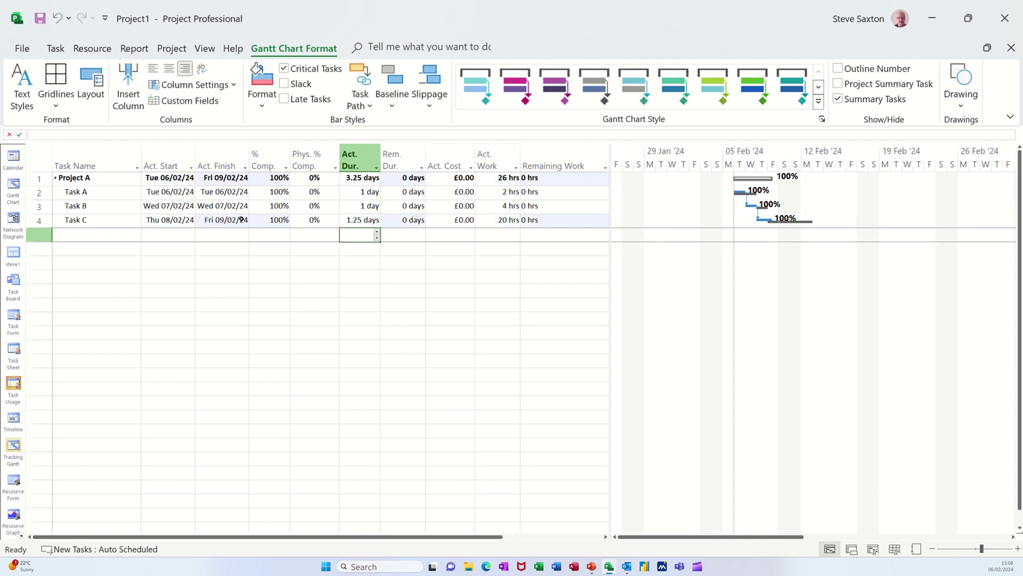